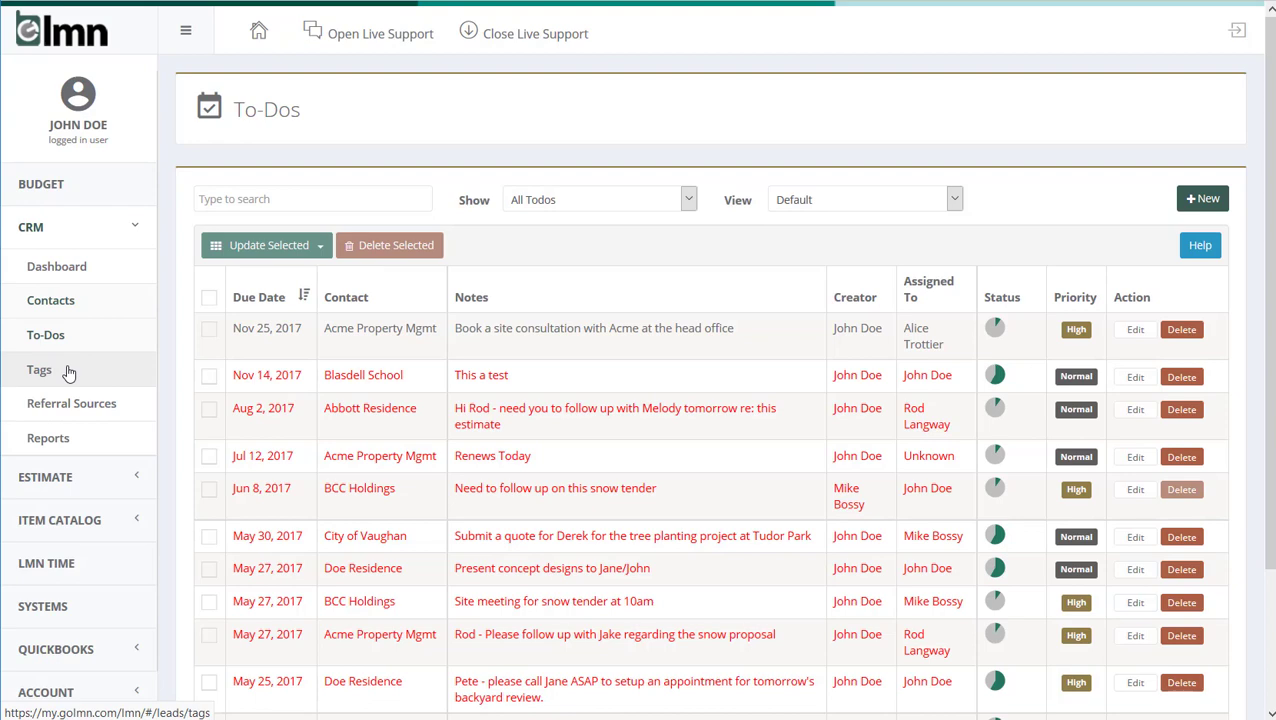
View the CRM tags list, the Commercial tag's edit form and the blank form for adding a tag, saving nothing
{"action": "left_click", "coordinate": [40, 370]}
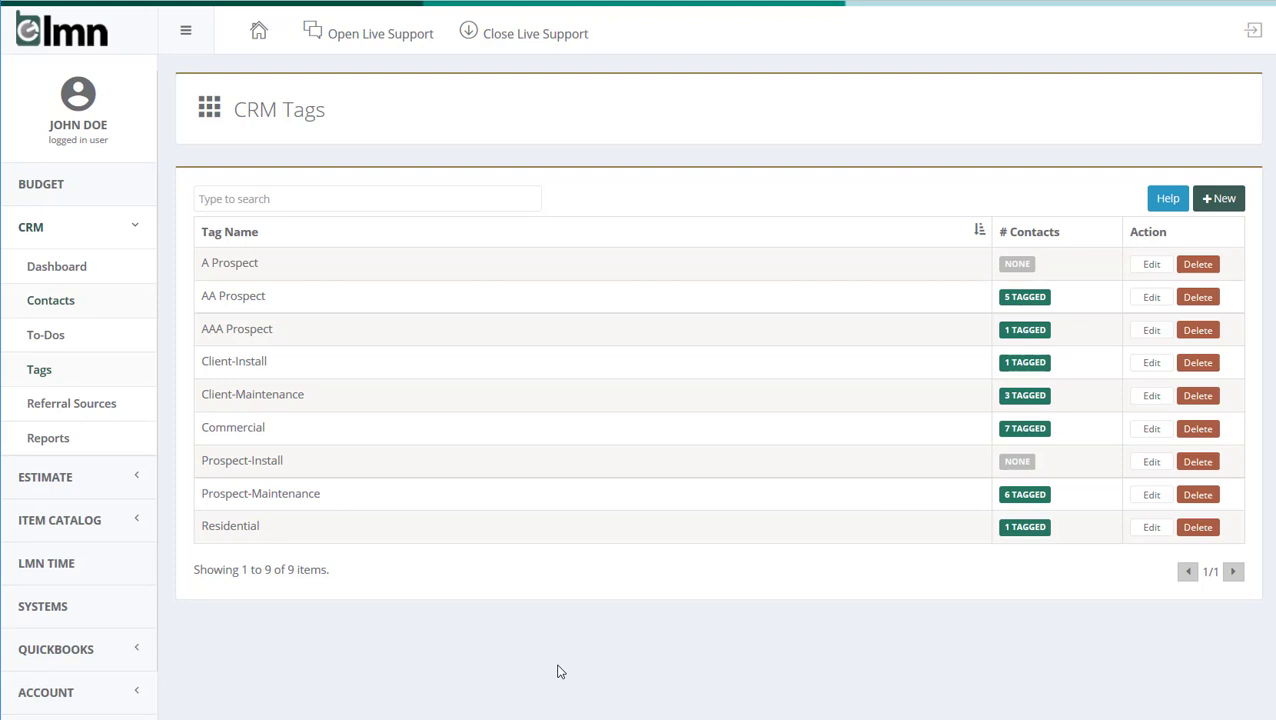
{"action": "left_click", "coordinate": [305, 437]}
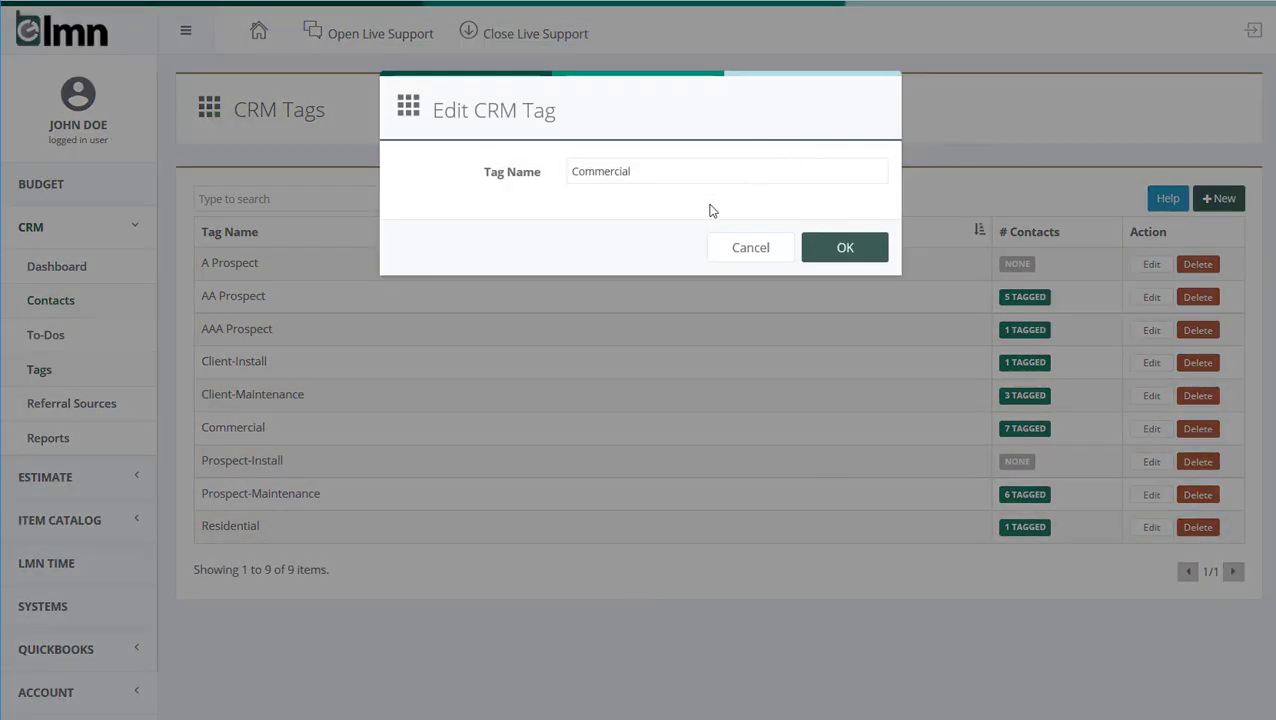
{"action": "left_click", "coordinate": [771, 248]}
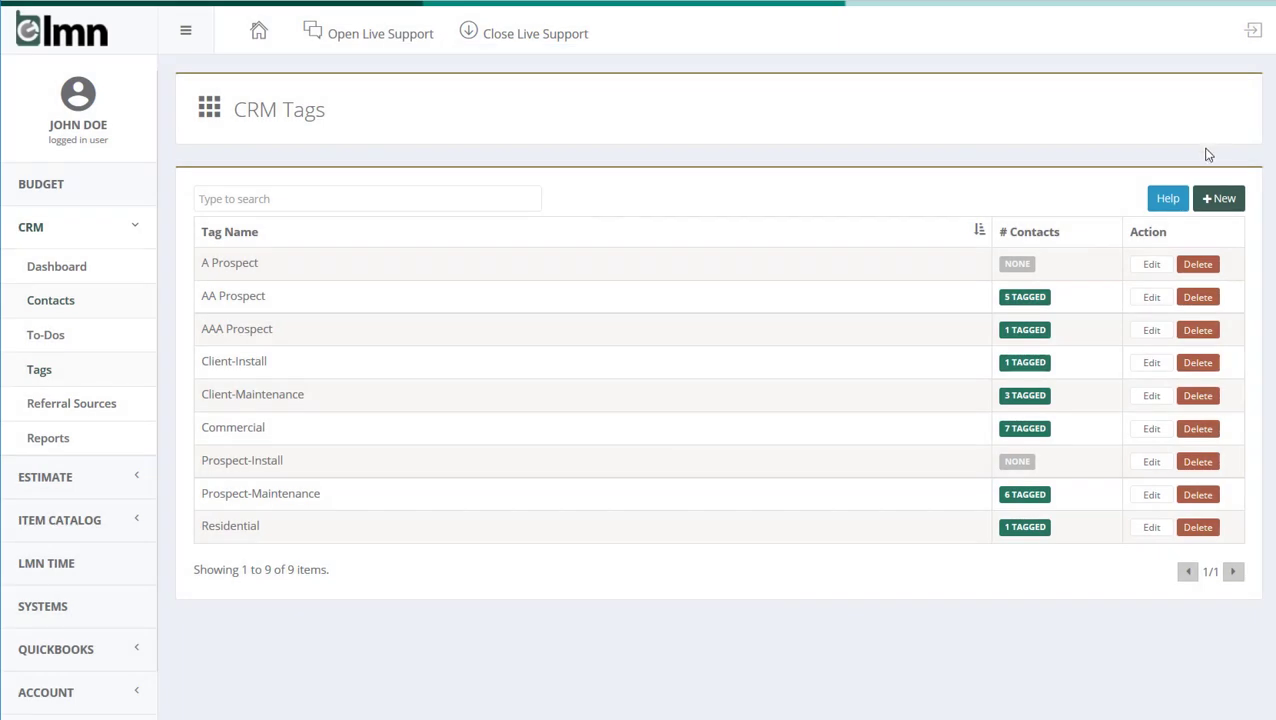
{"action": "left_click", "coordinate": [1225, 199]}
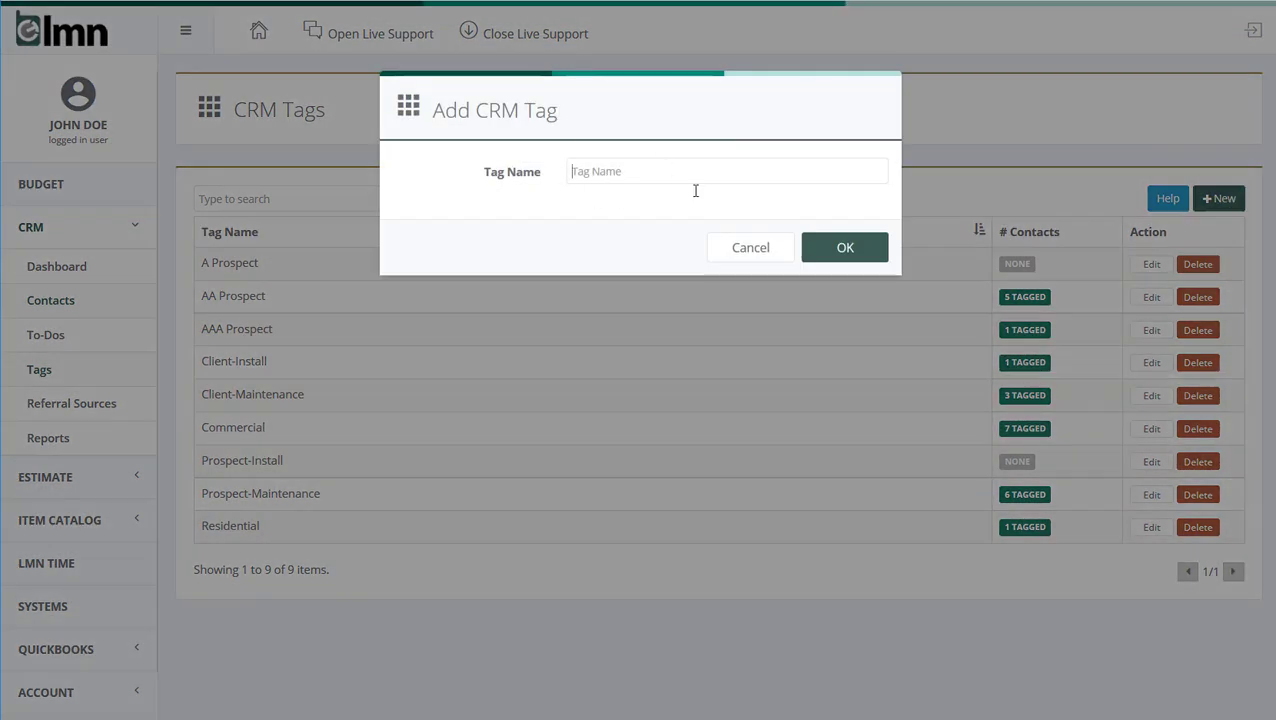
{"action": "left_click", "coordinate": [760, 259]}
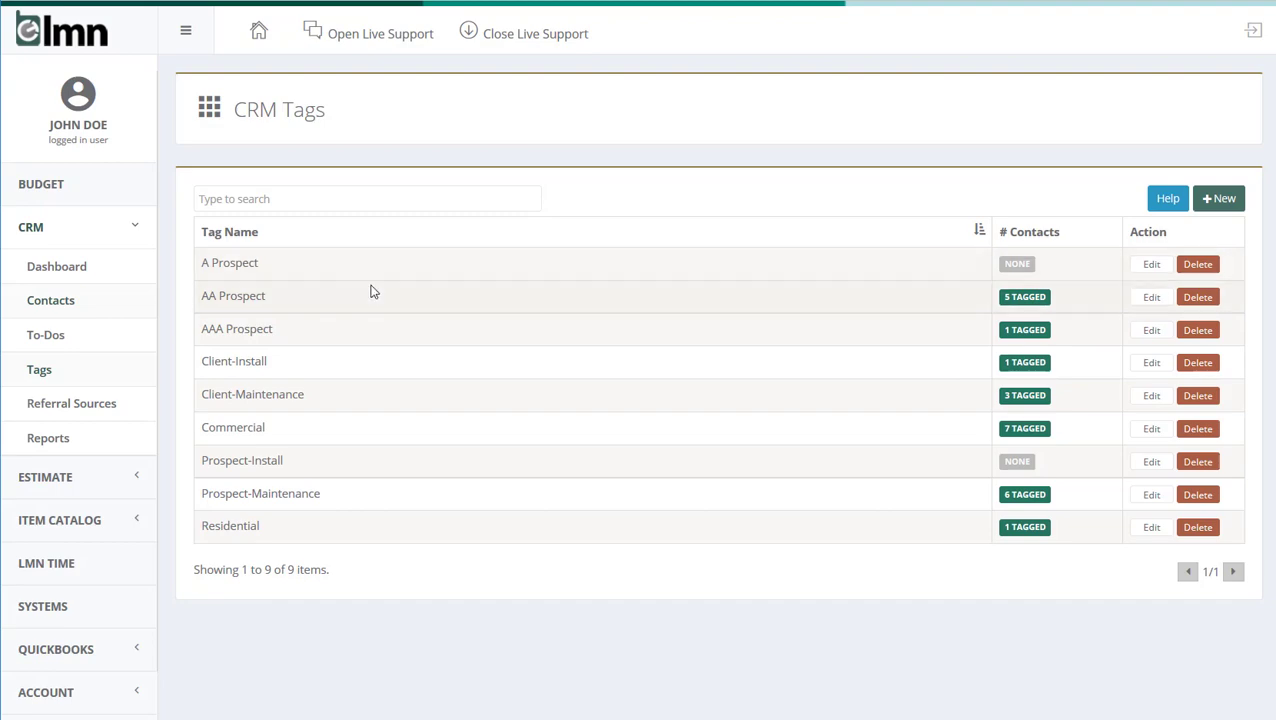
Remove the Commercial tag from the Acme Property Mgmt contact
{"action": "left_click", "coordinate": [60, 300]}
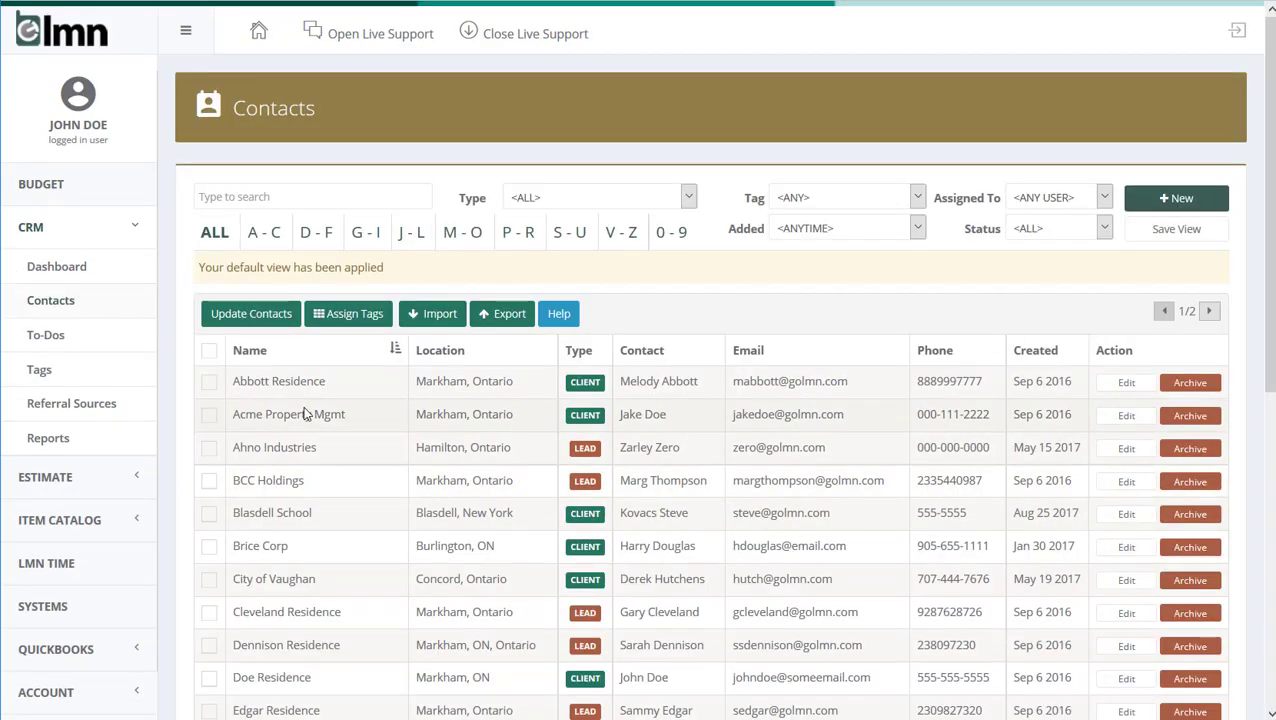
{"action": "left_click", "coordinate": [305, 414]}
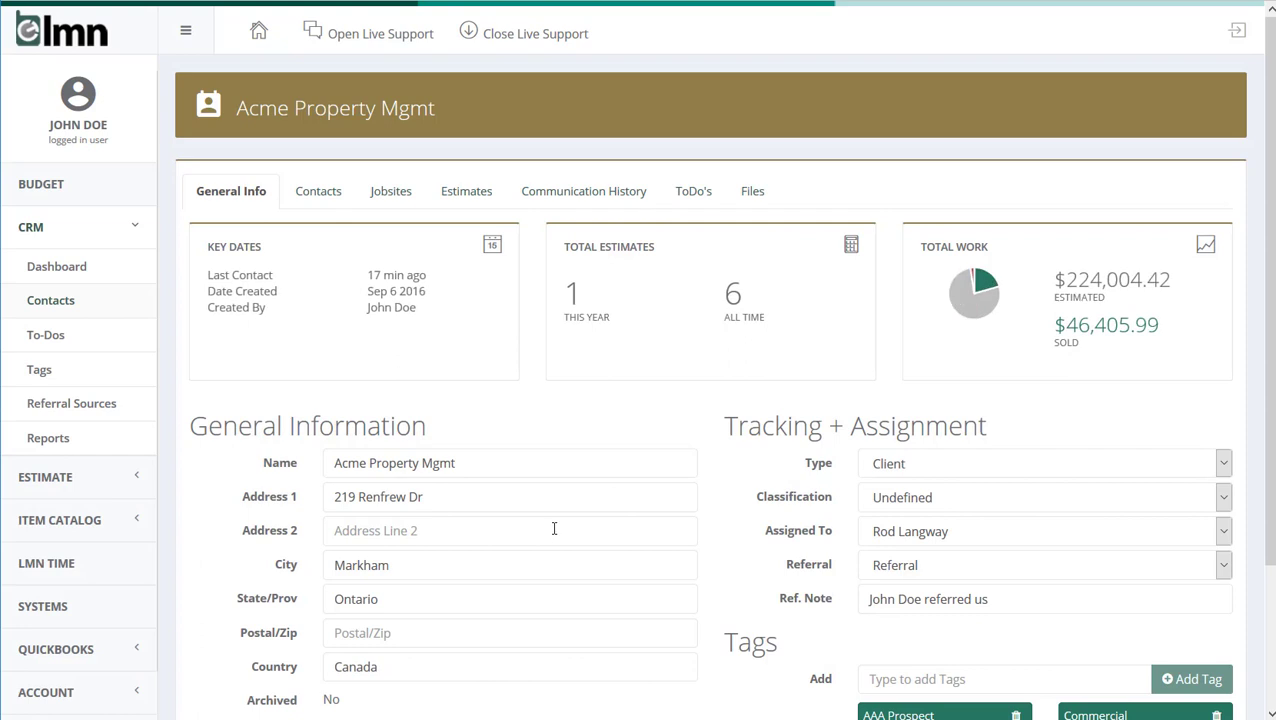
{"action": "scroll", "coordinate": [554, 528], "scroll_direction": "down", "scroll_amount": 3}
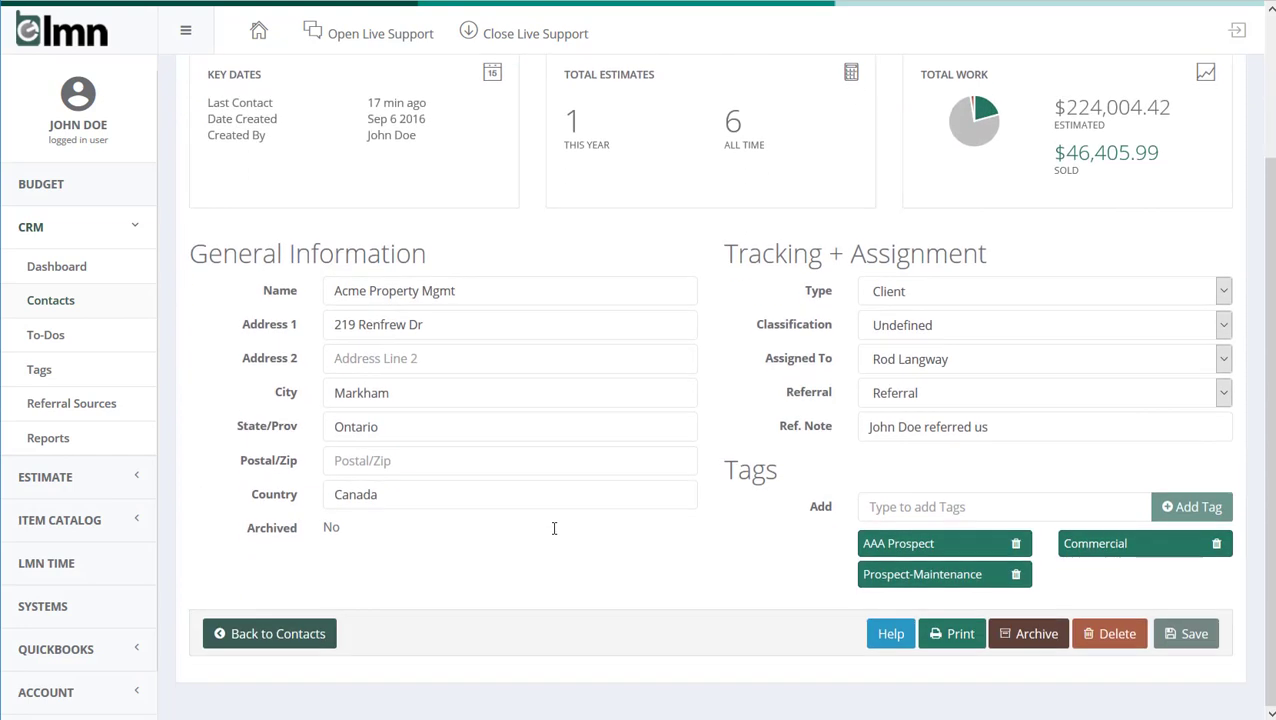
{"action": "left_click", "coordinate": [875, 507]}
{"action": "left_click", "coordinate": [1216, 543]}
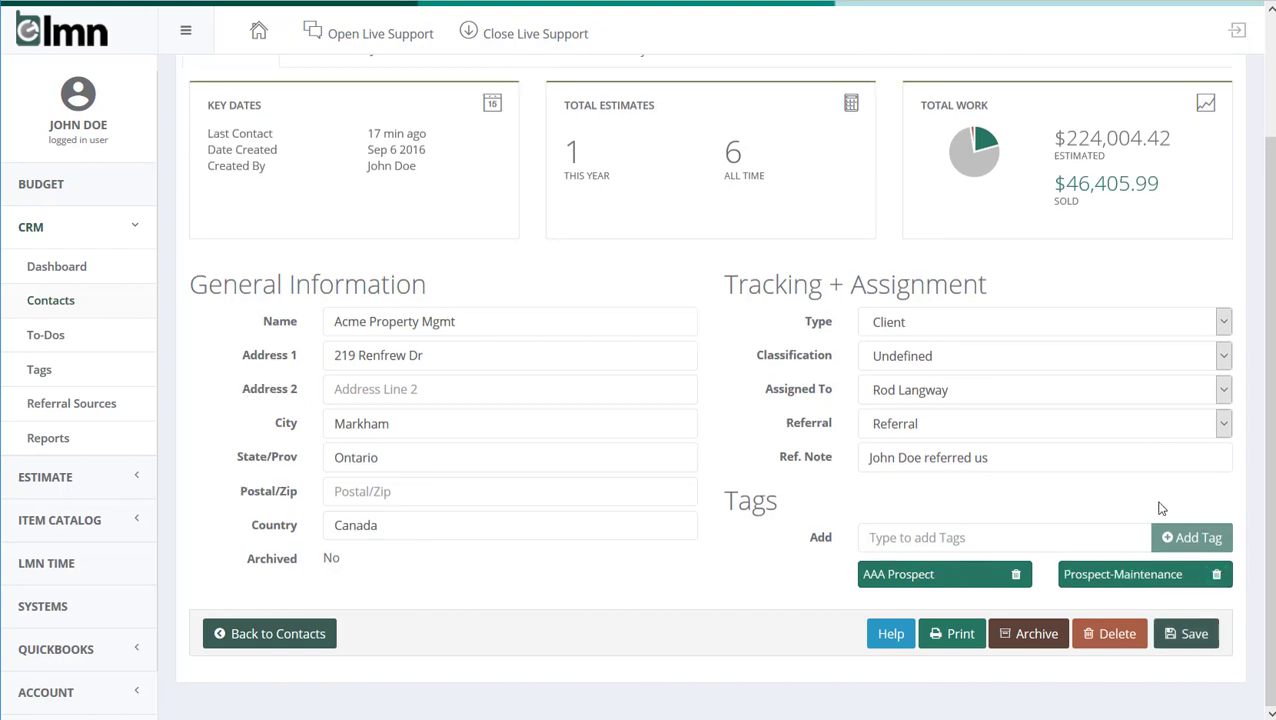
Add the Commercial tag to the Acme Property Mgmt contact and save the record
{"action": "left_click", "coordinate": [956, 538]}
{"action": "type", "text": "comm"}
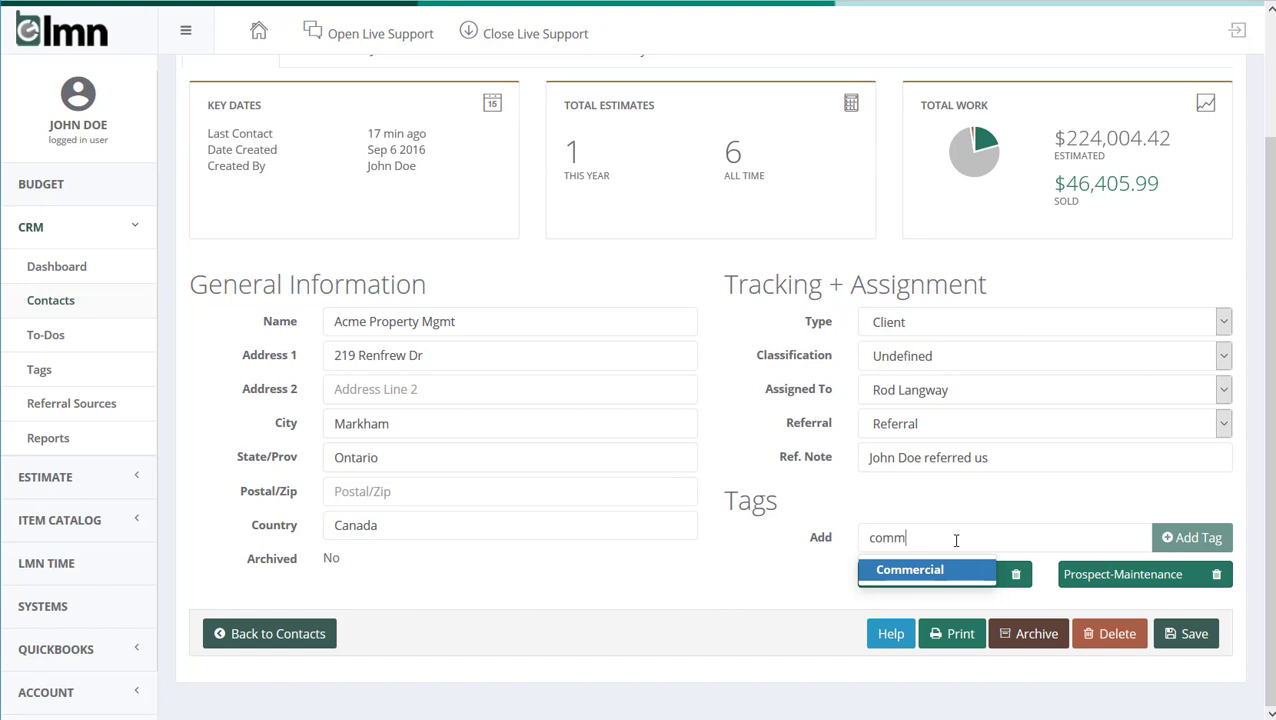
{"action": "left_click", "coordinate": [911, 572]}
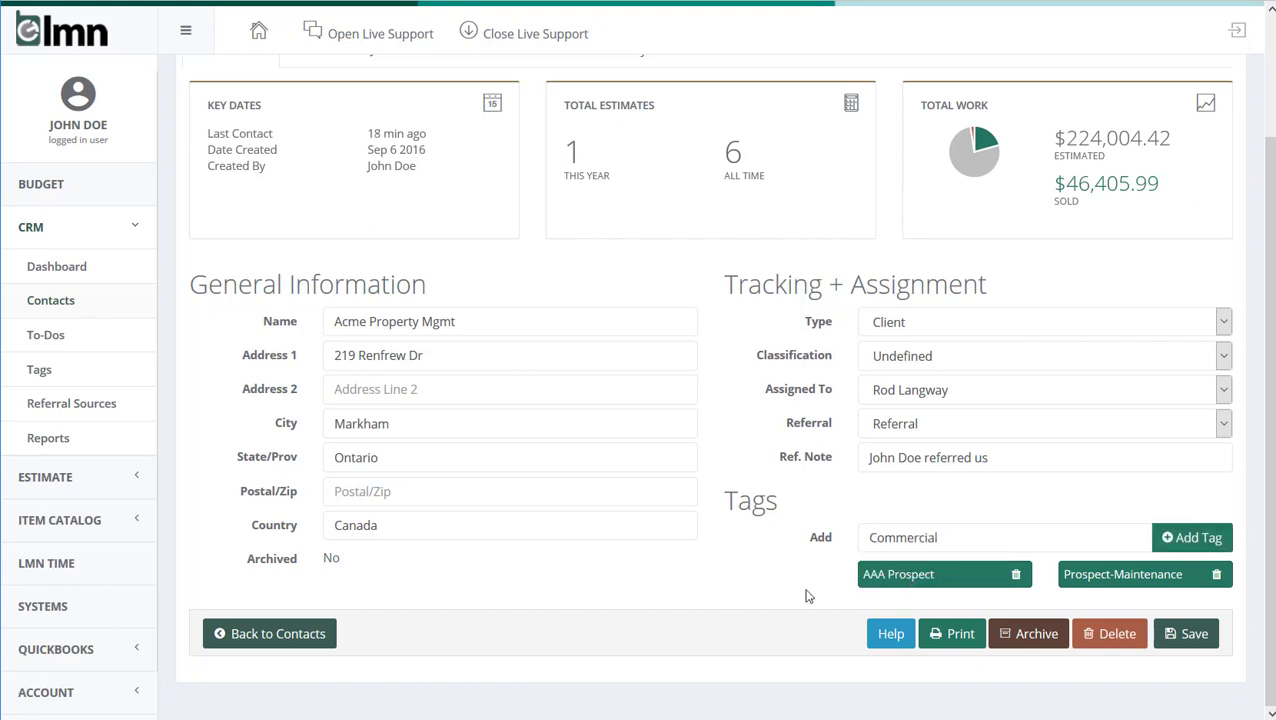
{"action": "left_click", "coordinate": [1206, 538]}
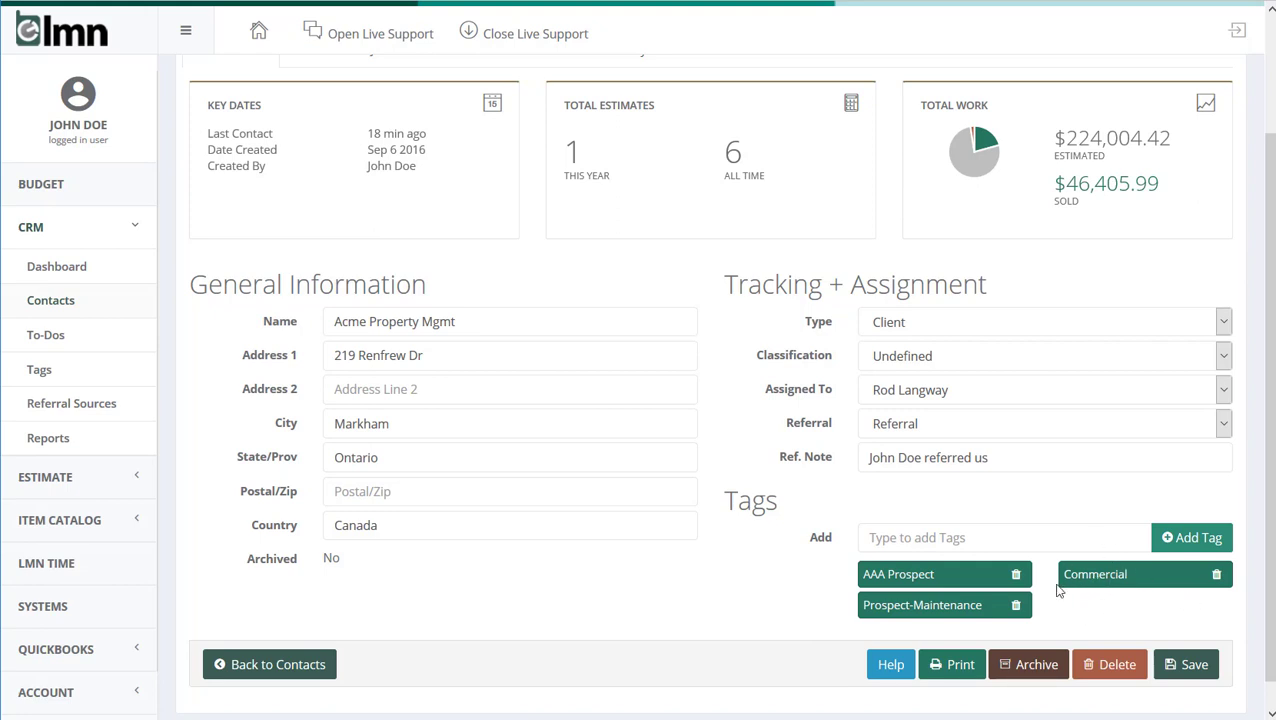
{"action": "left_click", "coordinate": [1003, 532]}
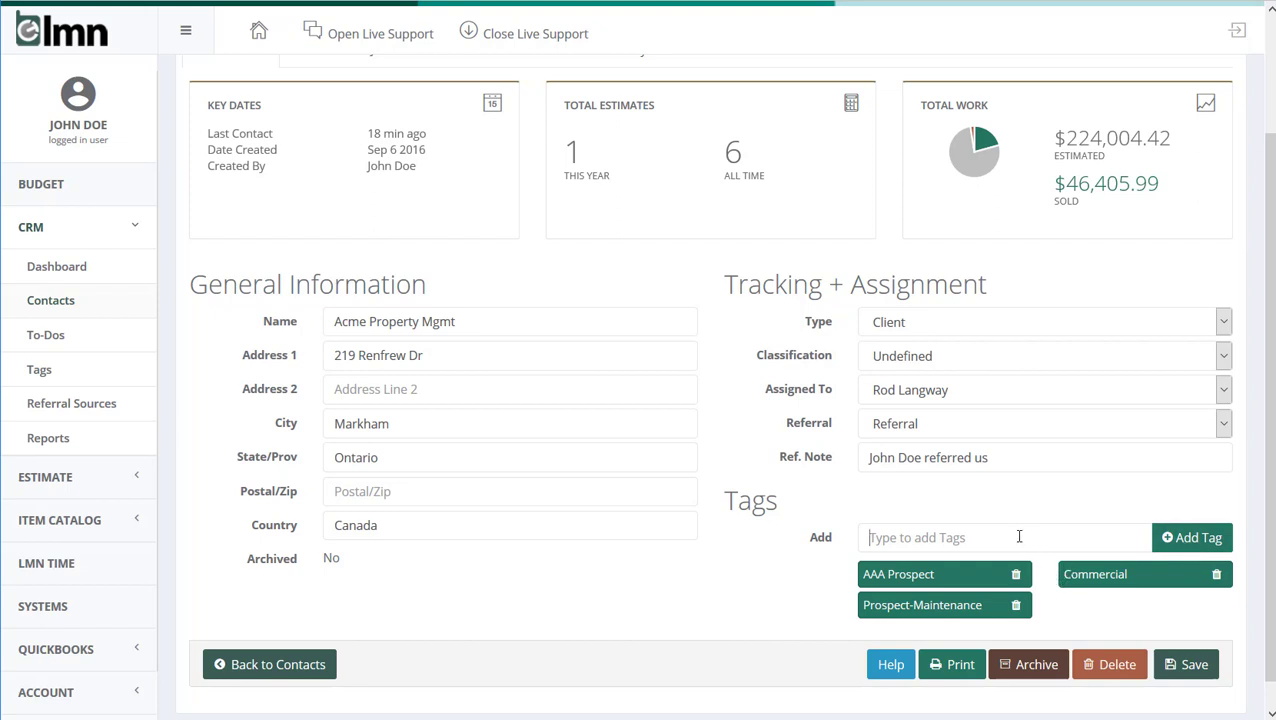
{"action": "left_click", "coordinate": [1192, 665]}
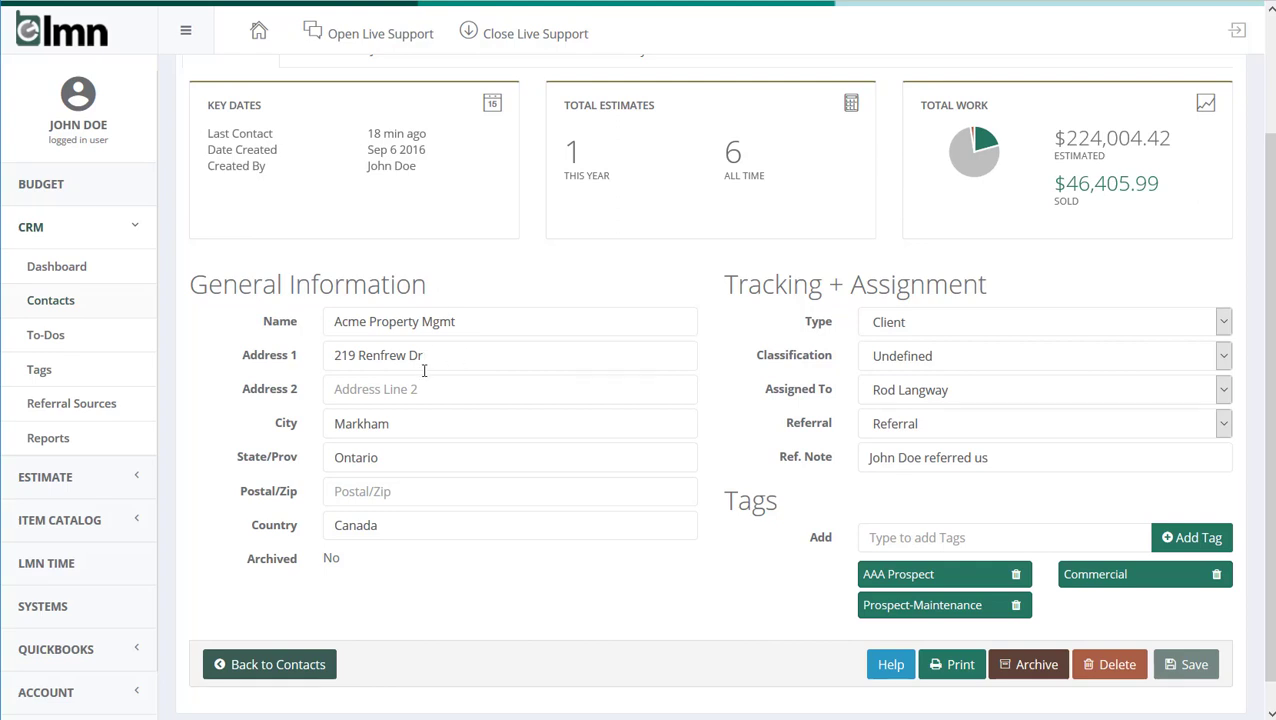
In the contacts list, select Ahno Industries, Fozzybear Inc, the Unionville and Pickering residences, and the two Scarborough residences
{"action": "left_click", "coordinate": [72, 301]}
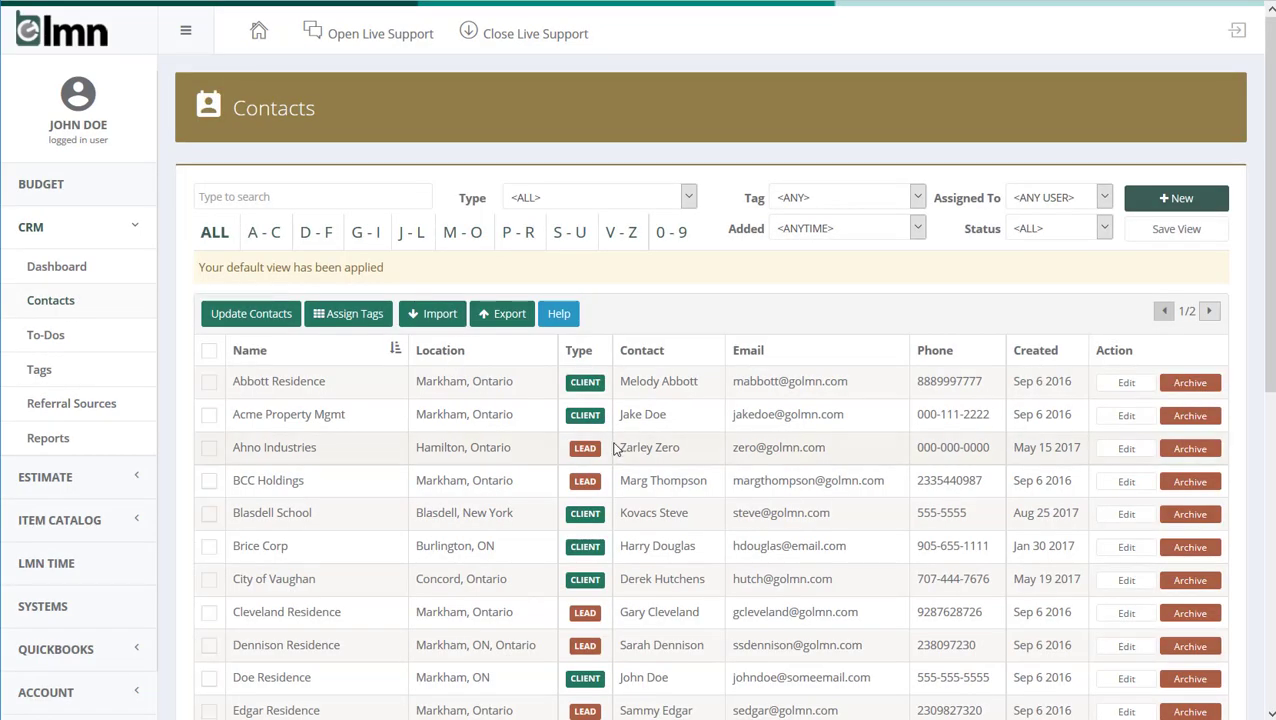
{"action": "scroll", "coordinate": [615, 447], "scroll_direction": "down", "scroll_amount": 3}
{"action": "left_click", "coordinate": [209, 453]}
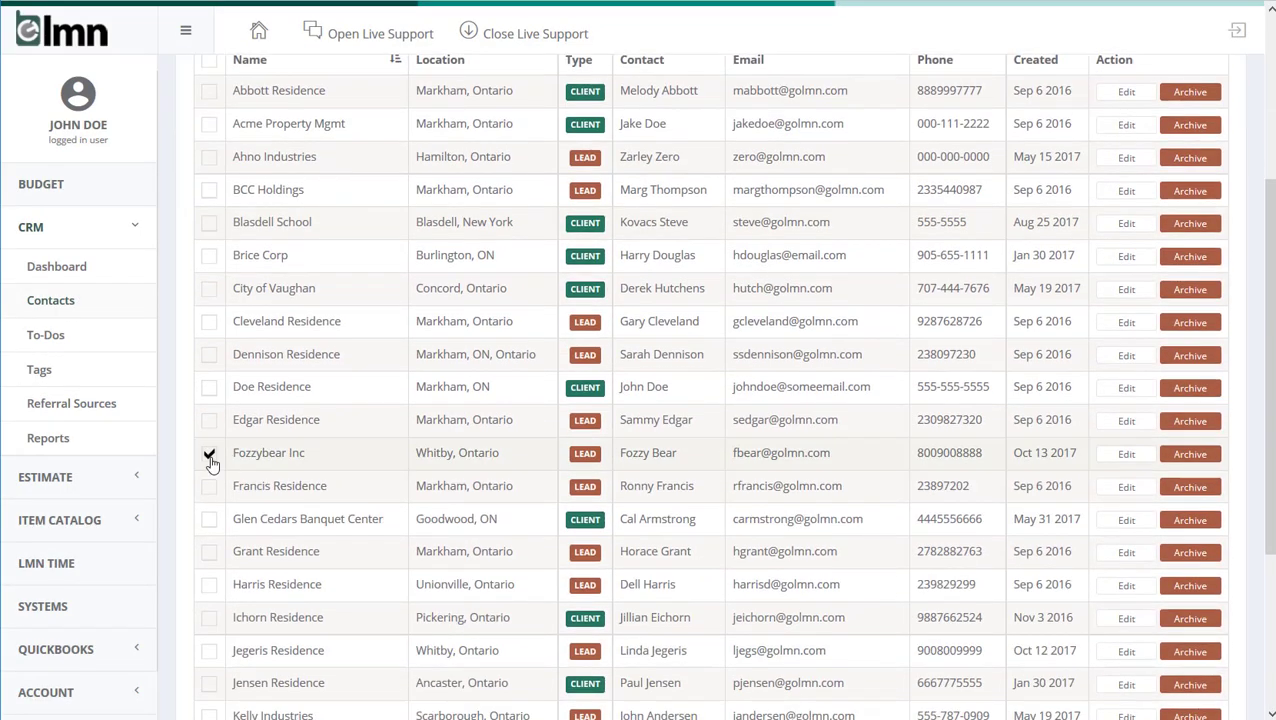
{"action": "left_click", "coordinate": [209, 585]}
{"action": "left_click", "coordinate": [209, 617]}
{"action": "scroll", "coordinate": [210, 600], "scroll_direction": "down", "scroll_amount": 3}
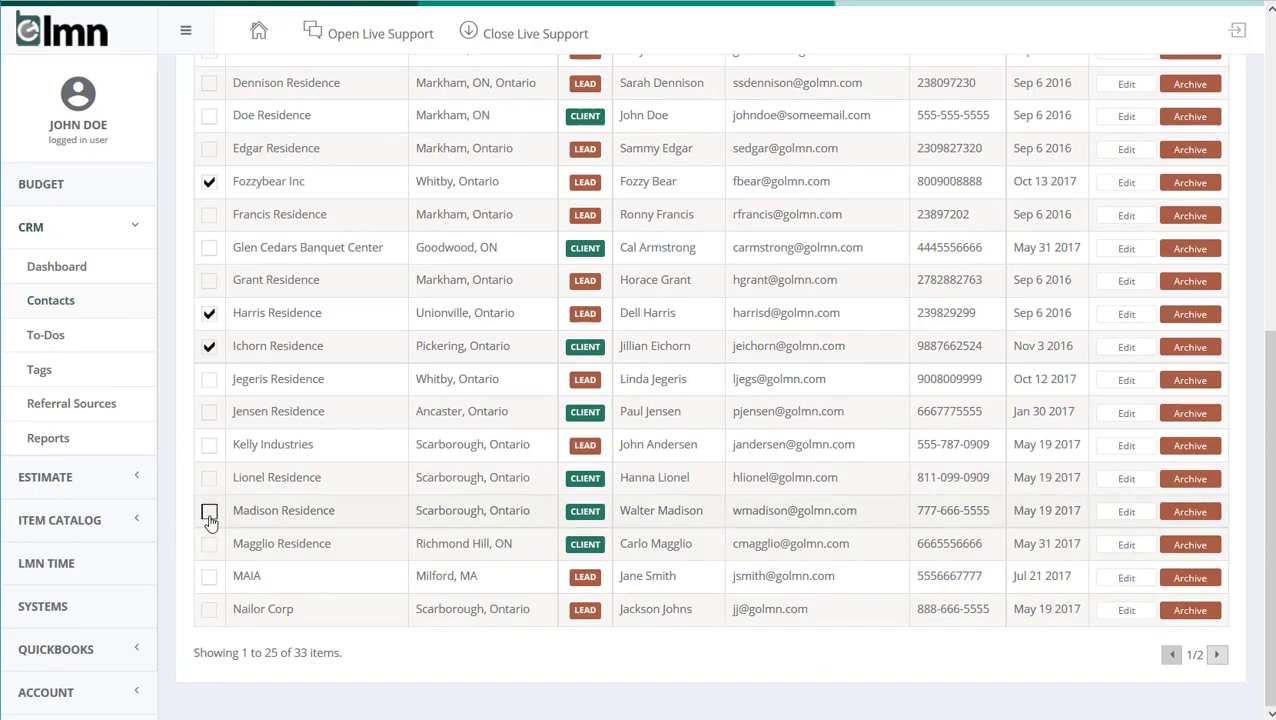
{"action": "left_click", "coordinate": [209, 511]}
{"action": "left_click", "coordinate": [209, 478]}
{"action": "scroll", "coordinate": [333, 489], "scroll_direction": "up", "scroll_amount": 6}
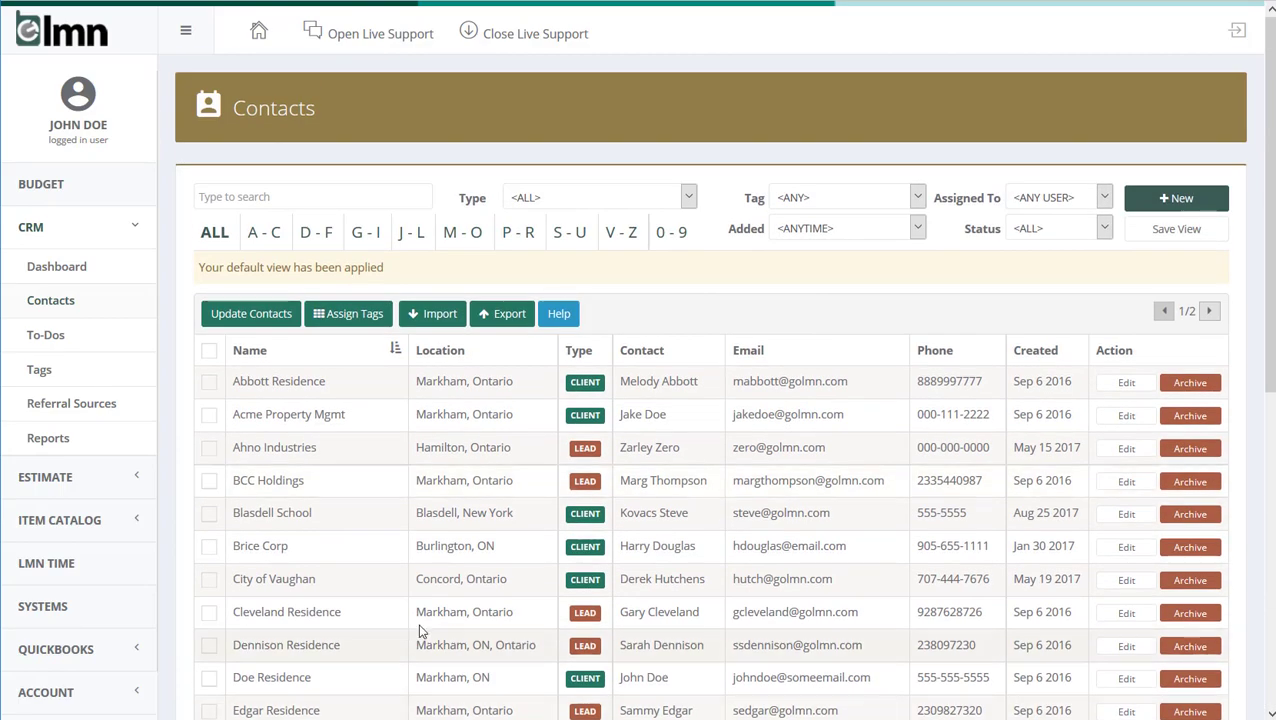
{"action": "left_click", "coordinate": [209, 447]}
{"action": "scroll", "coordinate": [253, 500], "scroll_direction": "down", "scroll_amount": 5}
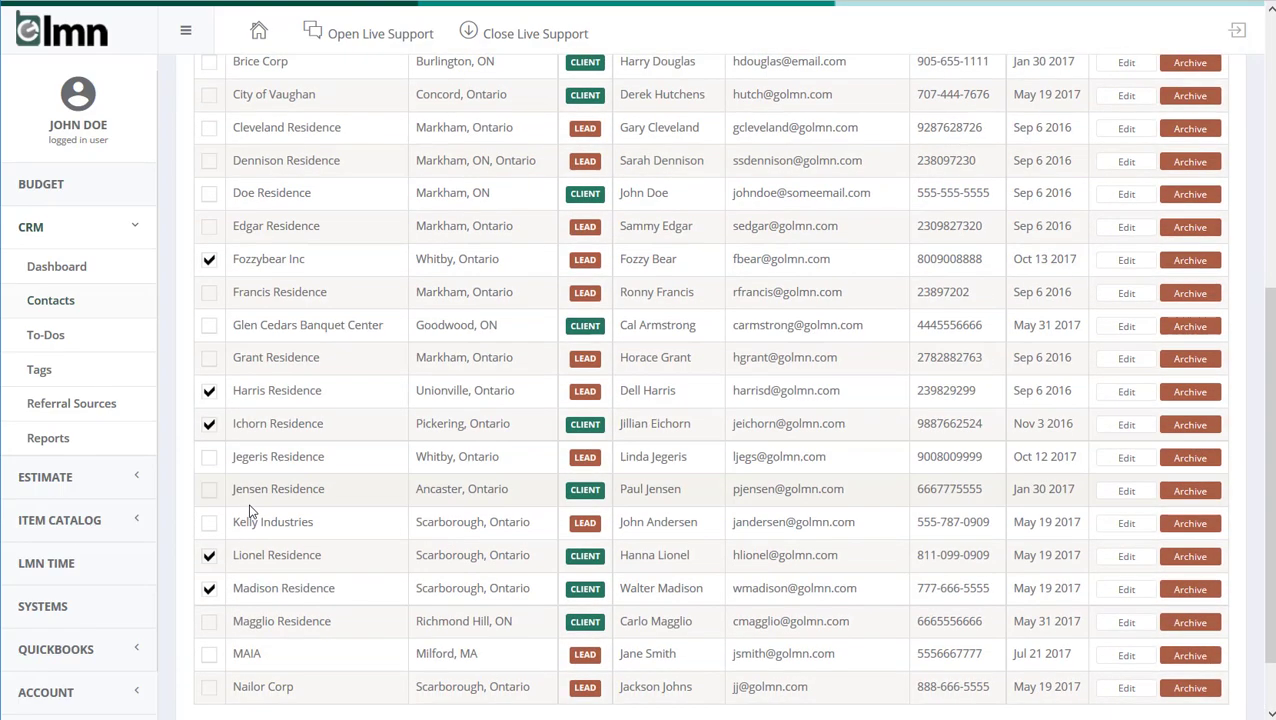
{"action": "scroll", "coordinate": [250, 512], "scroll_direction": "up", "scroll_amount": 5}
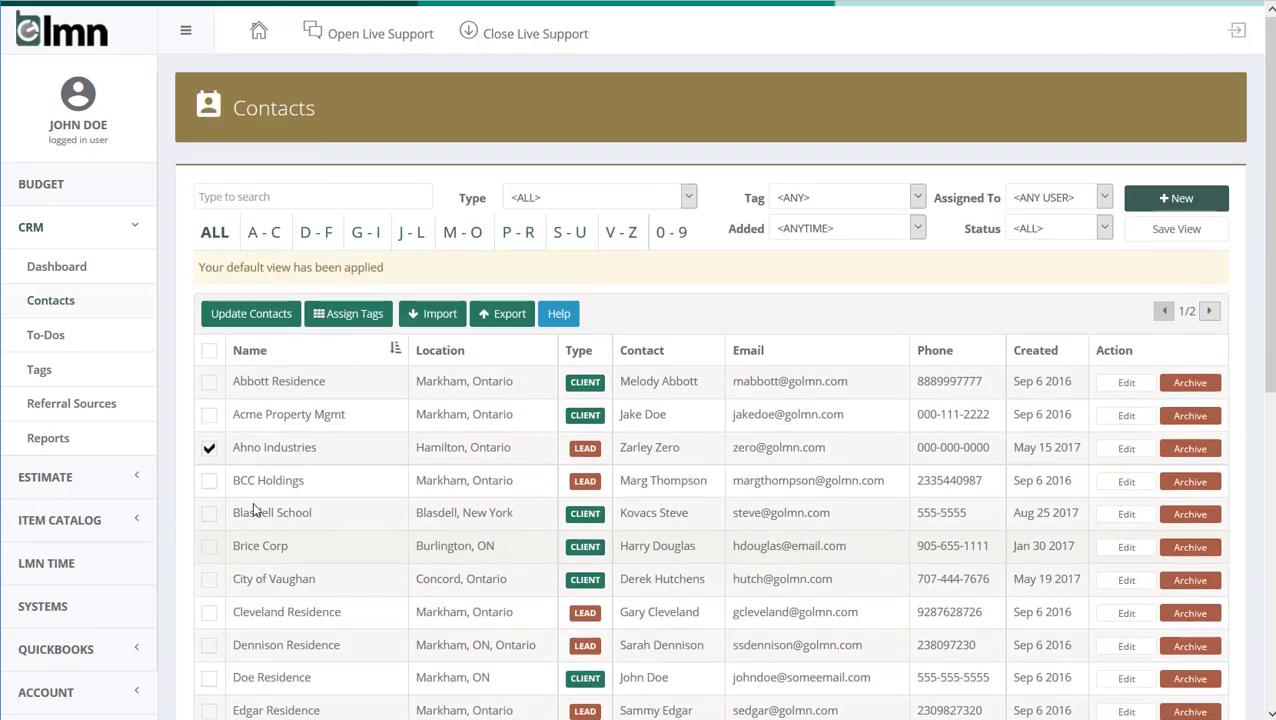
Start assigning tags to the selected contacts and choose the Client-Install and A Prospect tags
{"action": "left_click", "coordinate": [345, 314]}
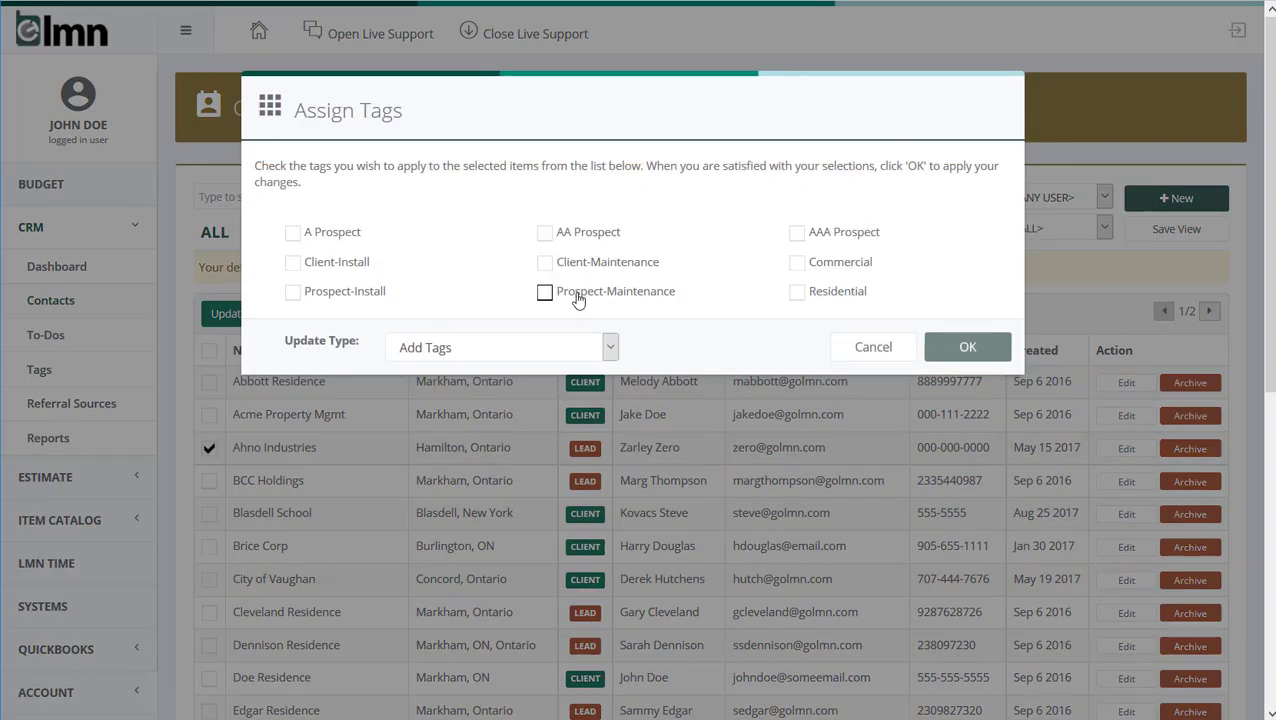
{"action": "left_click", "coordinate": [293, 264]}
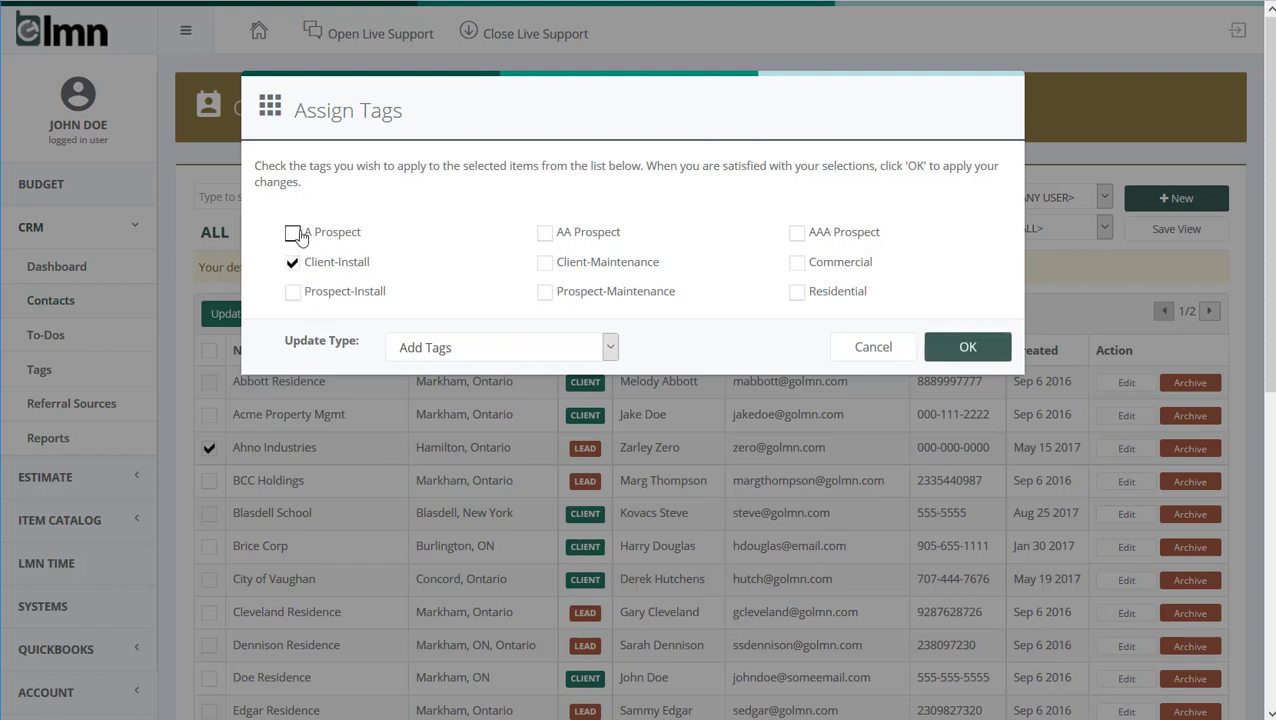
{"action": "left_click", "coordinate": [293, 233]}
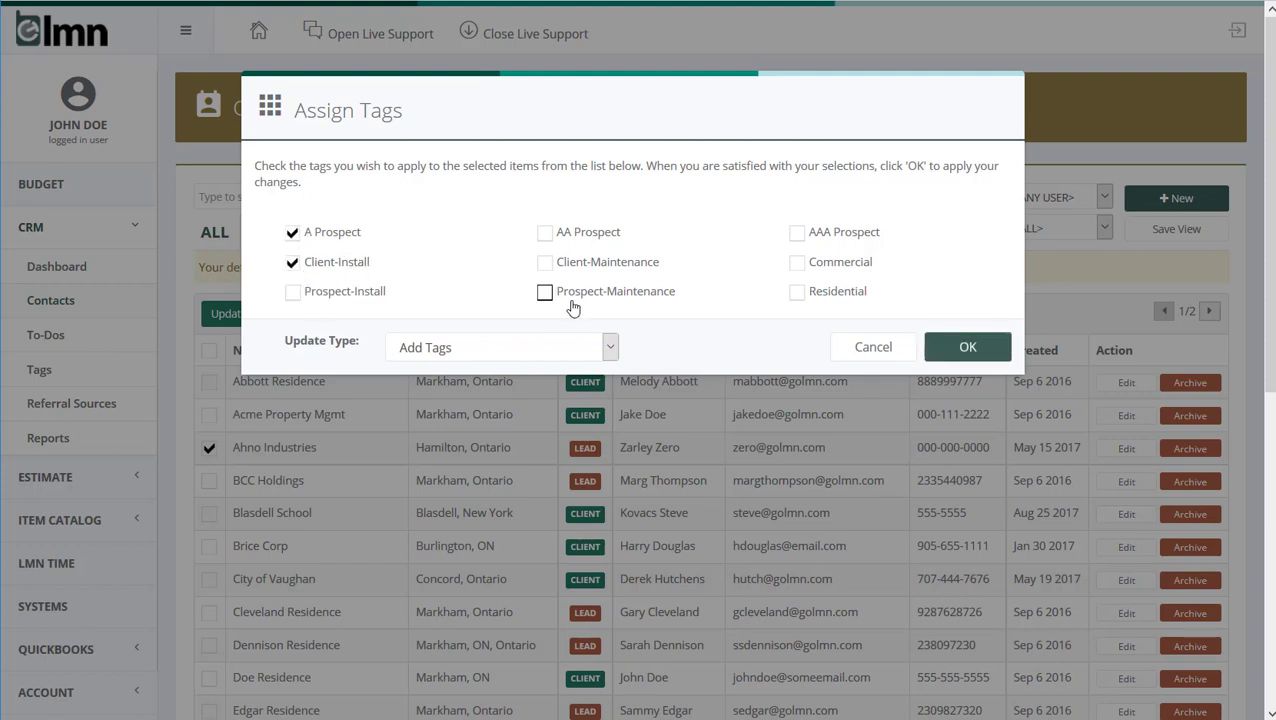
Review the update type options for the tag assignment and try Replace Tags
{"action": "left_click", "coordinate": [503, 347]}
{"action": "left_click", "coordinate": [476, 318]}
{"action": "left_click", "coordinate": [479, 349]}
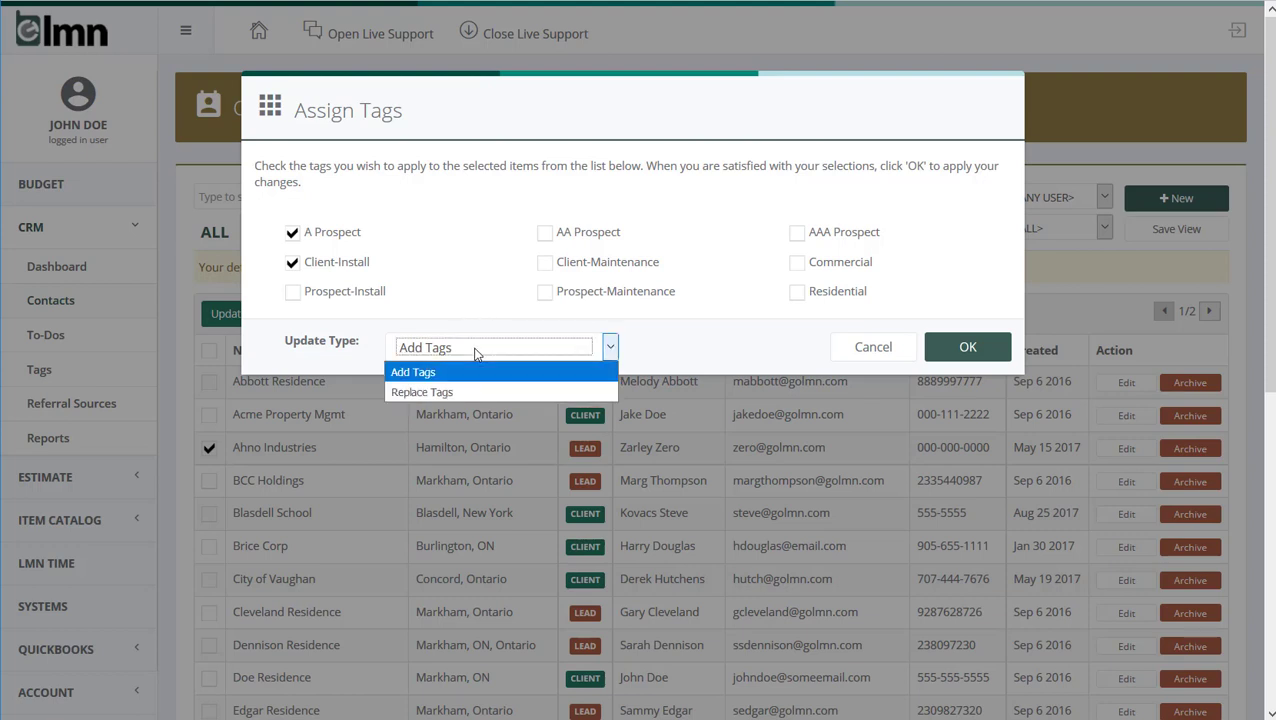
{"action": "left_click", "coordinate": [437, 279]}
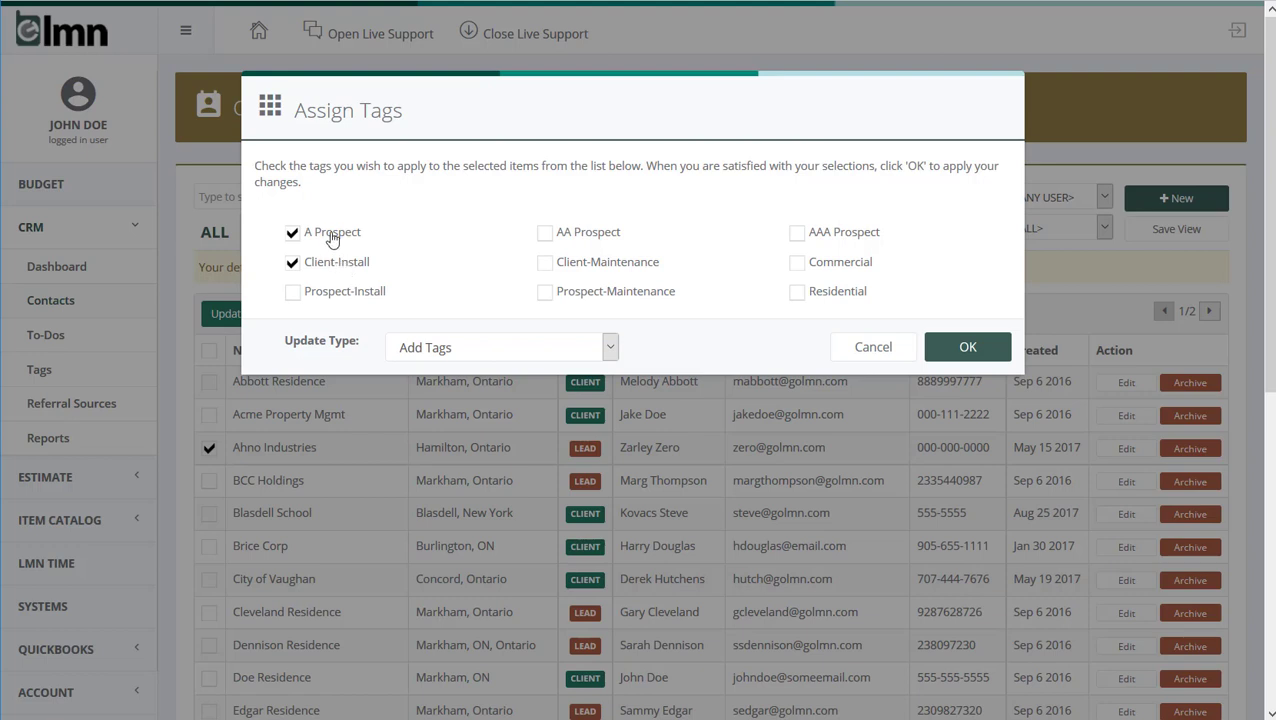
{"action": "left_click", "coordinate": [487, 352]}
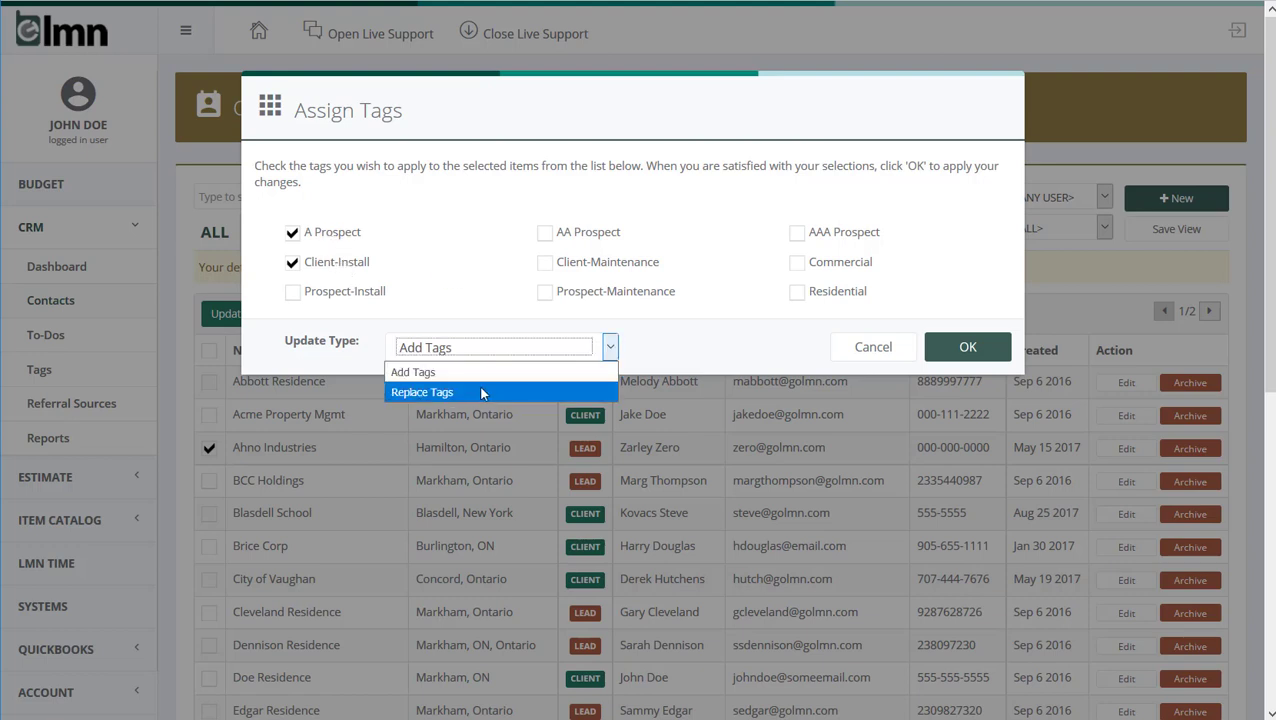
{"action": "left_click", "coordinate": [484, 392]}
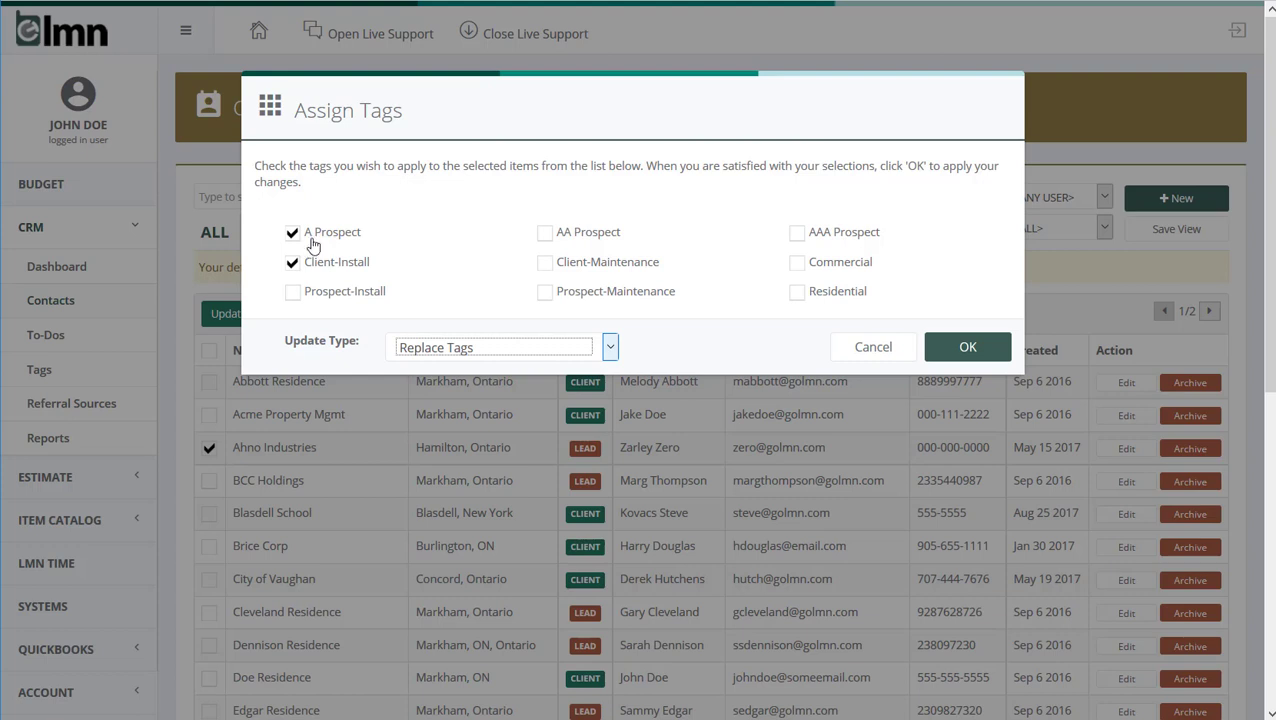
Set the update type to Add Tags and apply only A Prospect and Client-Install to the selected contacts
{"action": "left_click", "coordinate": [445, 347]}
{"action": "left_click", "coordinate": [456, 371]}
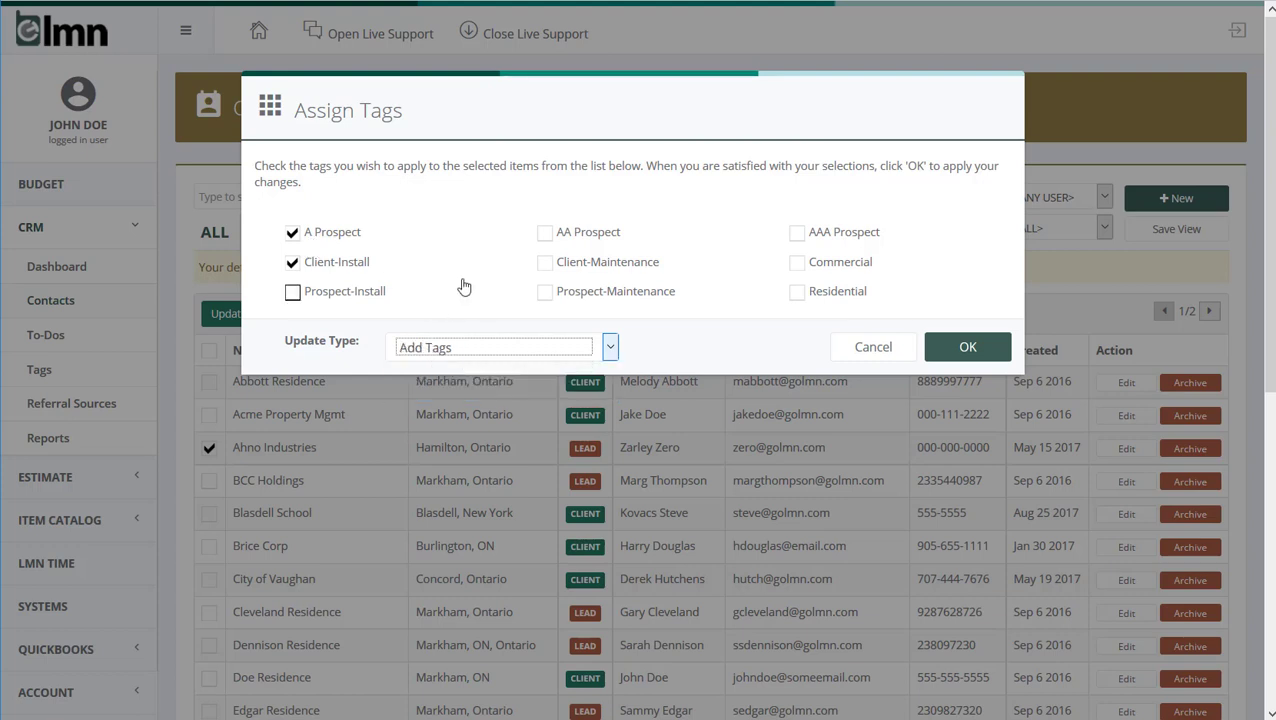
{"action": "left_click", "coordinate": [458, 351]}
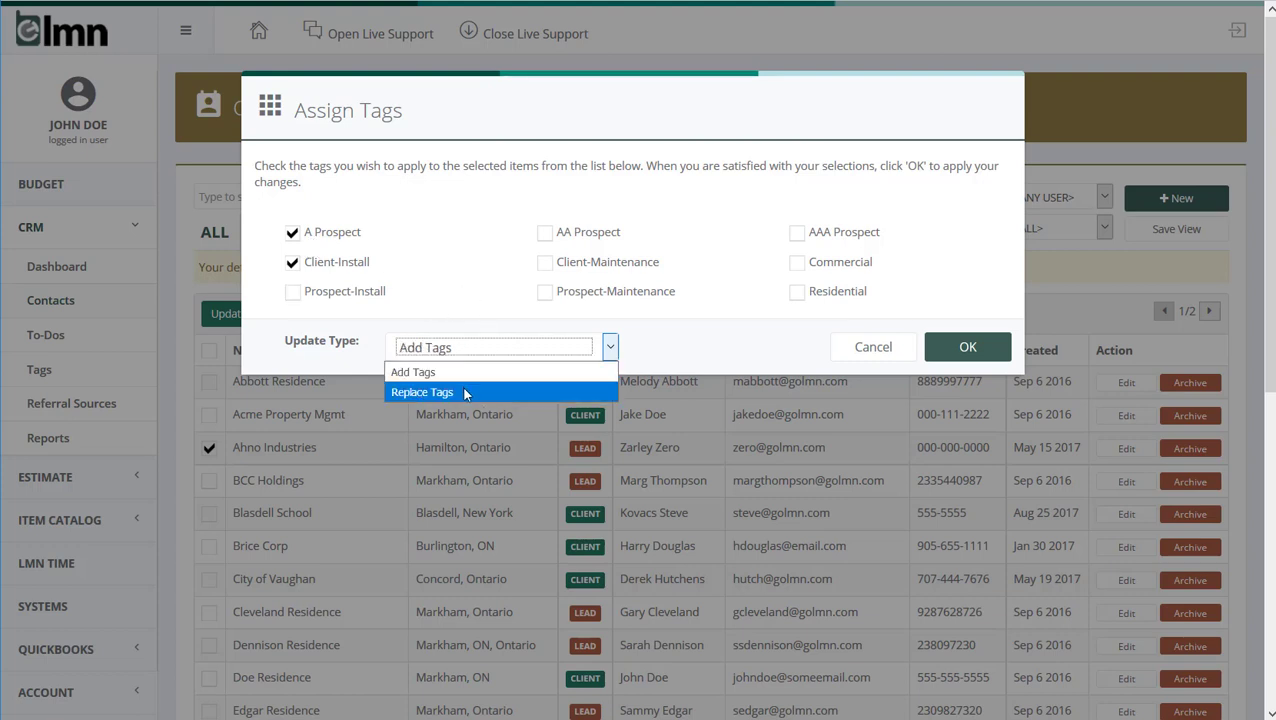
{"action": "left_click", "coordinate": [458, 298]}
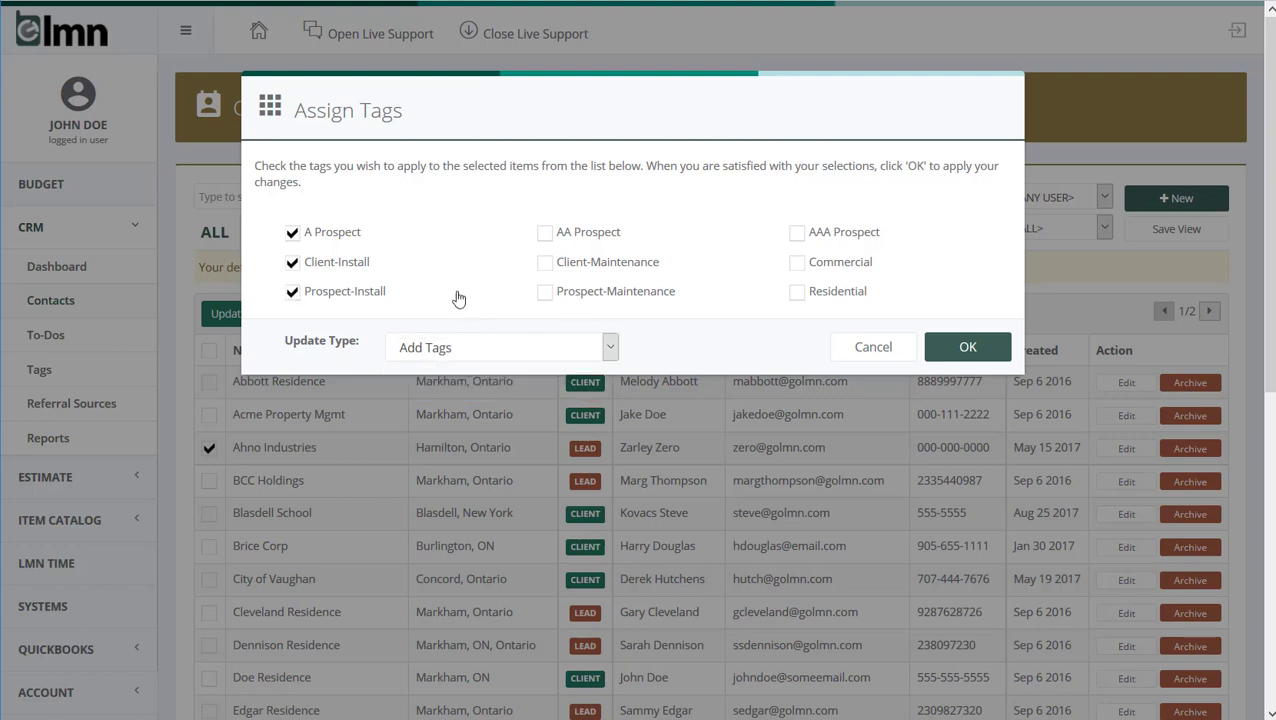
{"action": "left_click", "coordinate": [290, 296]}
{"action": "left_click", "coordinate": [967, 347]}
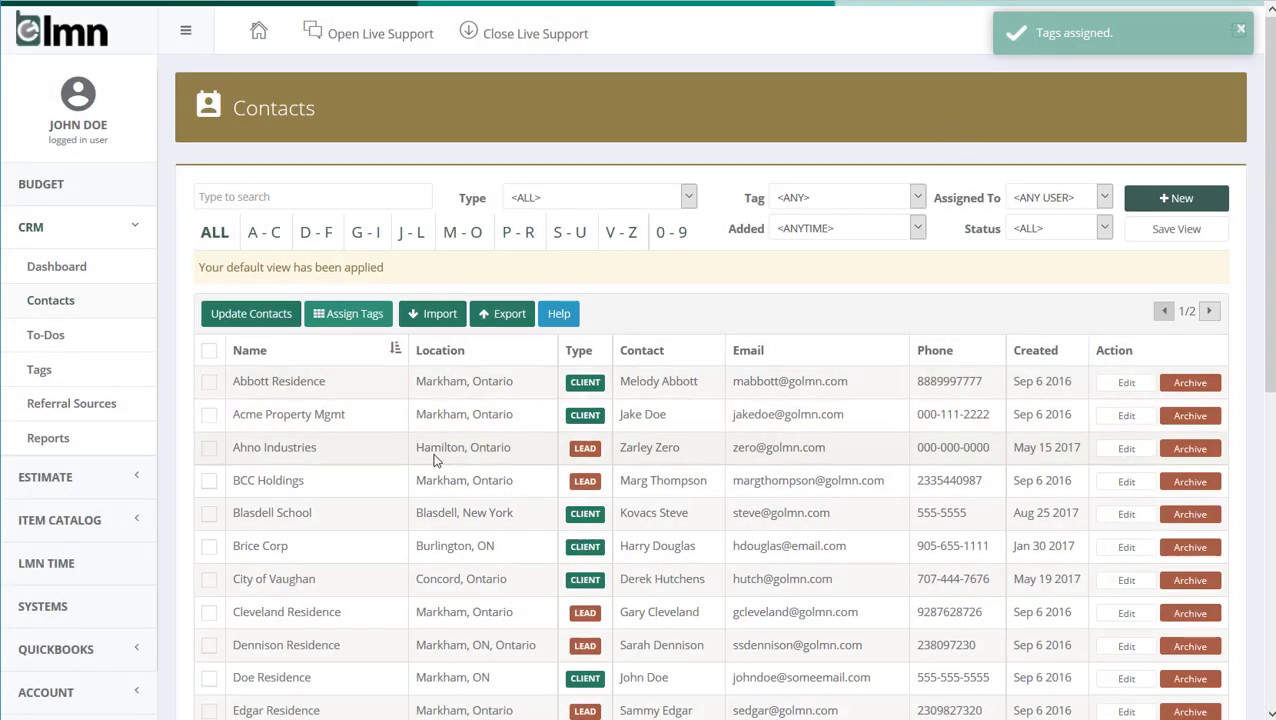
Open the Ahno Industries contact and check which tags are assigned to it
{"action": "left_click", "coordinate": [274, 450]}
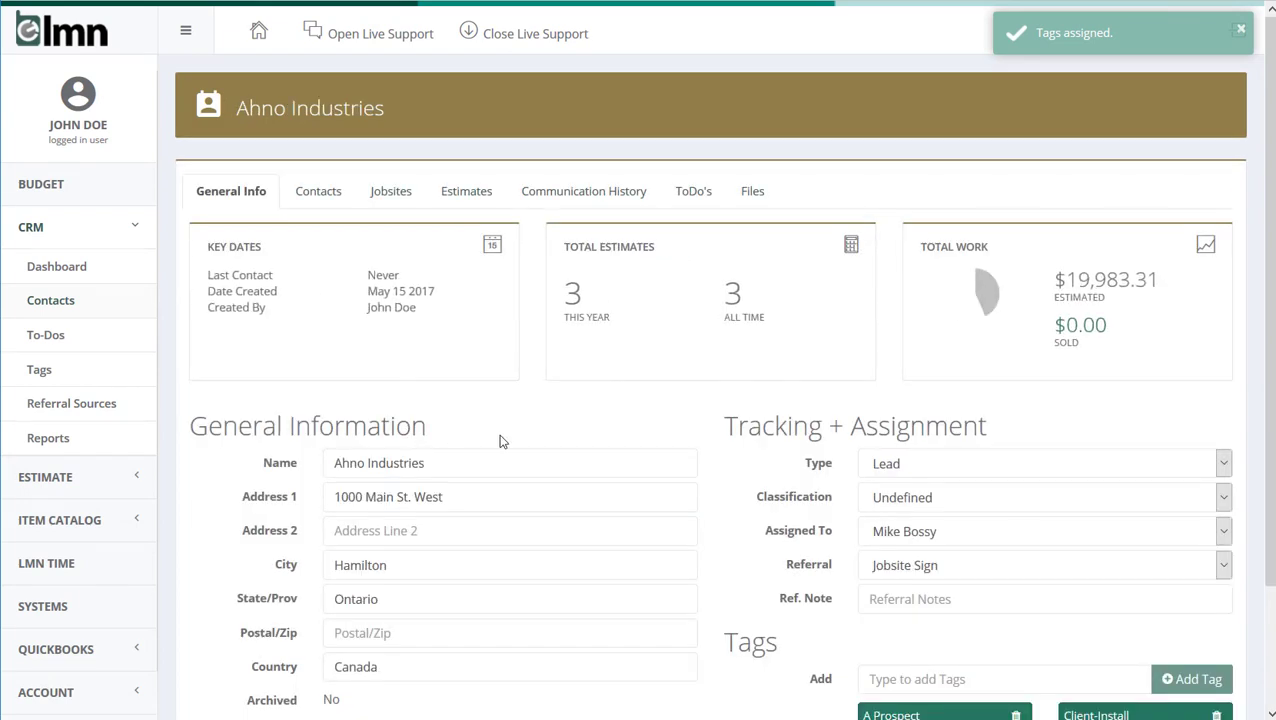
{"action": "scroll", "coordinate": [501, 438], "scroll_direction": "down", "scroll_amount": 2}
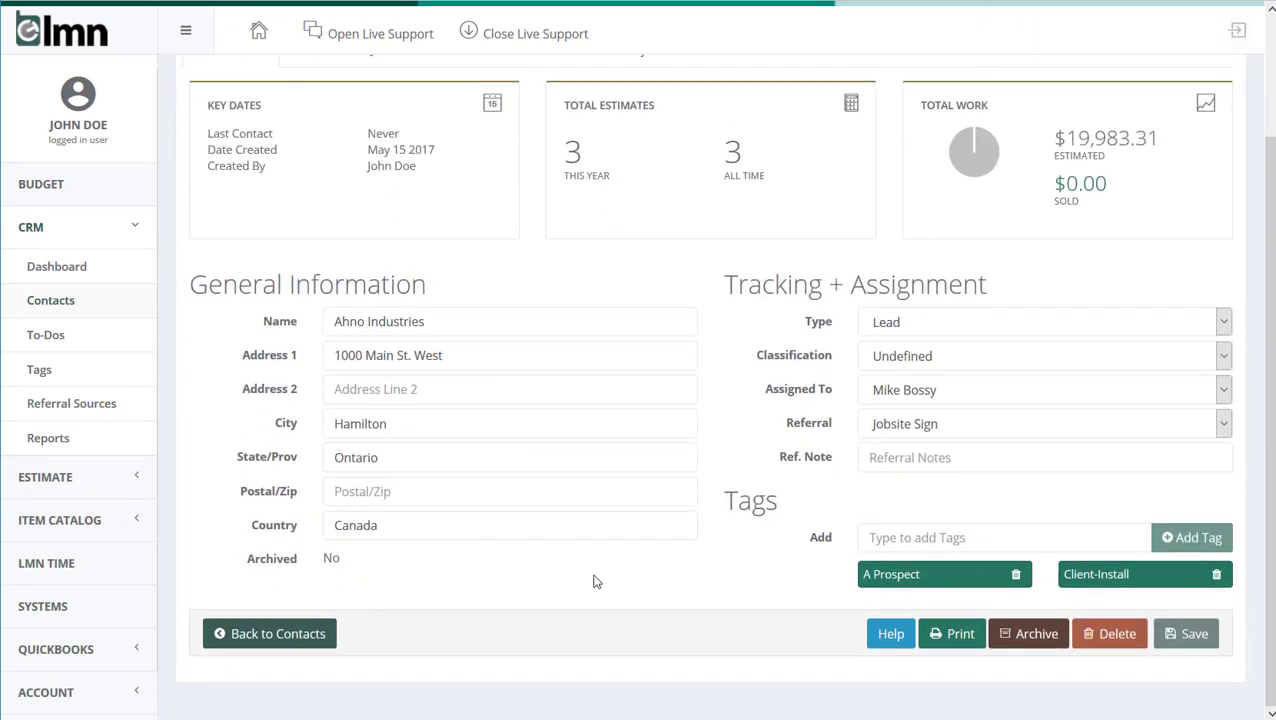
{"action": "scroll", "coordinate": [593, 581], "scroll_direction": "up", "scroll_amount": 2}
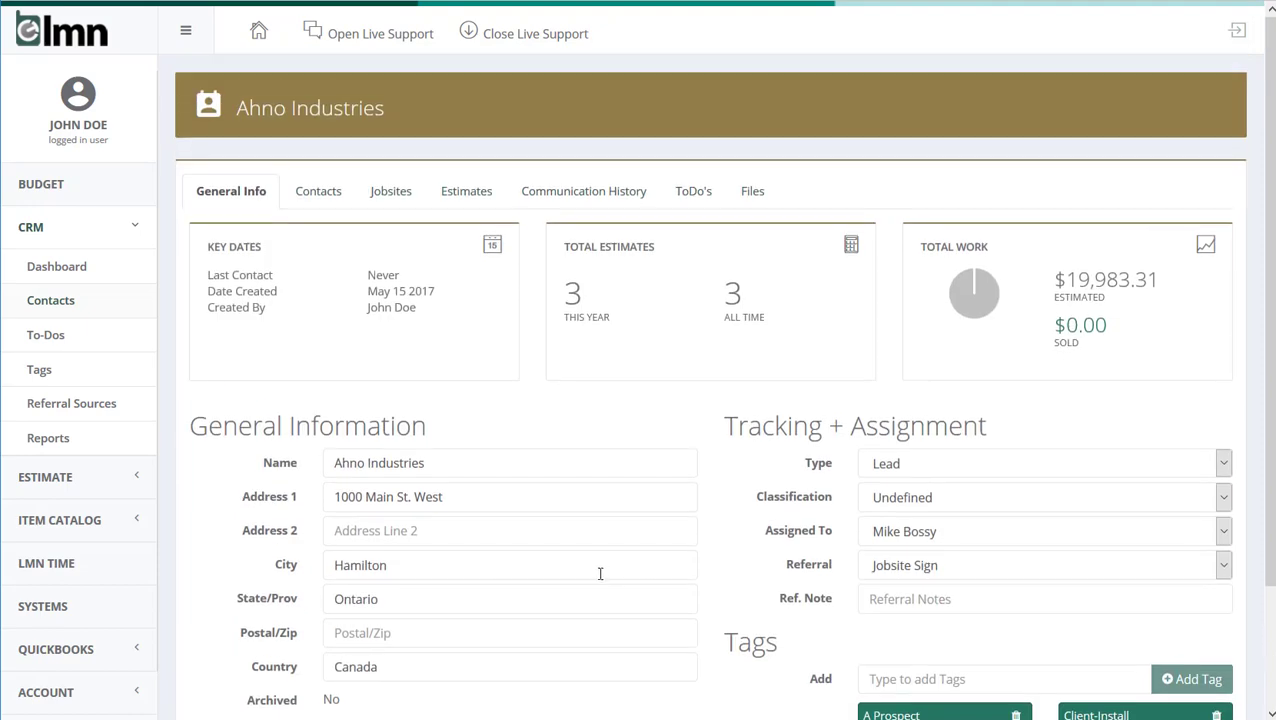
Return to the contacts list and filter it by the AAA Prospect tag
{"action": "left_click", "coordinate": [49, 299]}
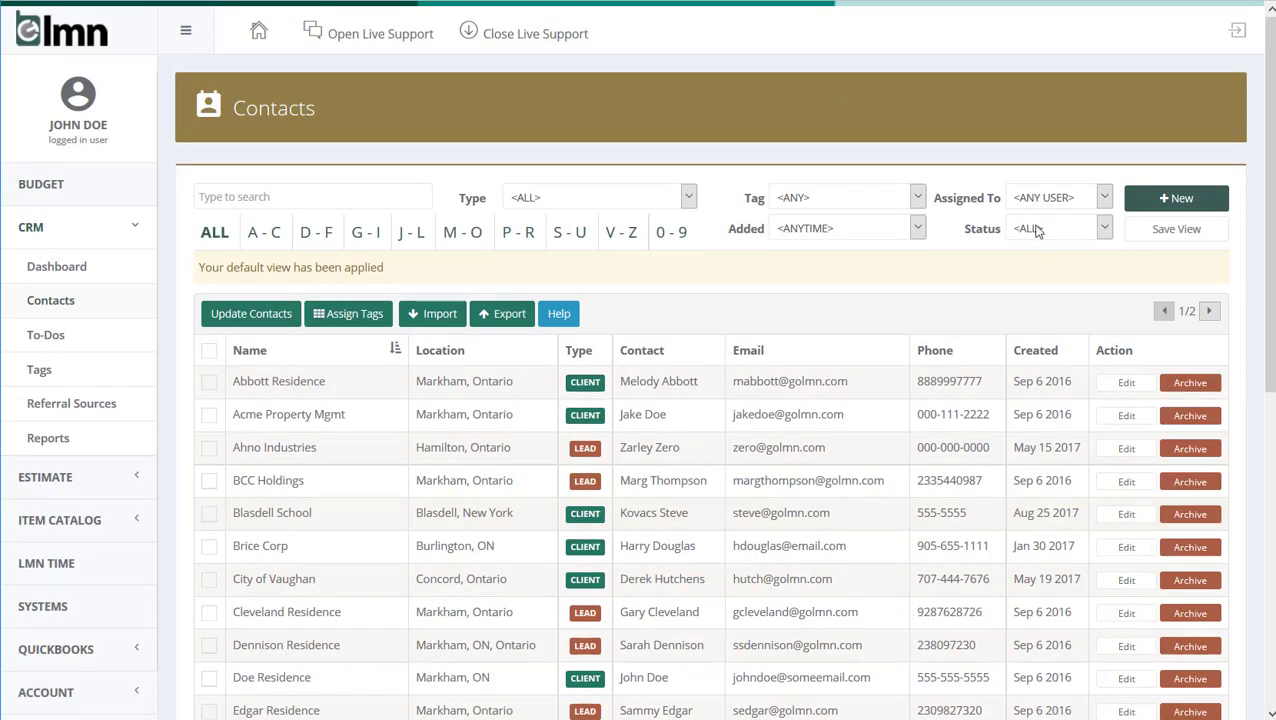
{"action": "left_click", "coordinate": [826, 199]}
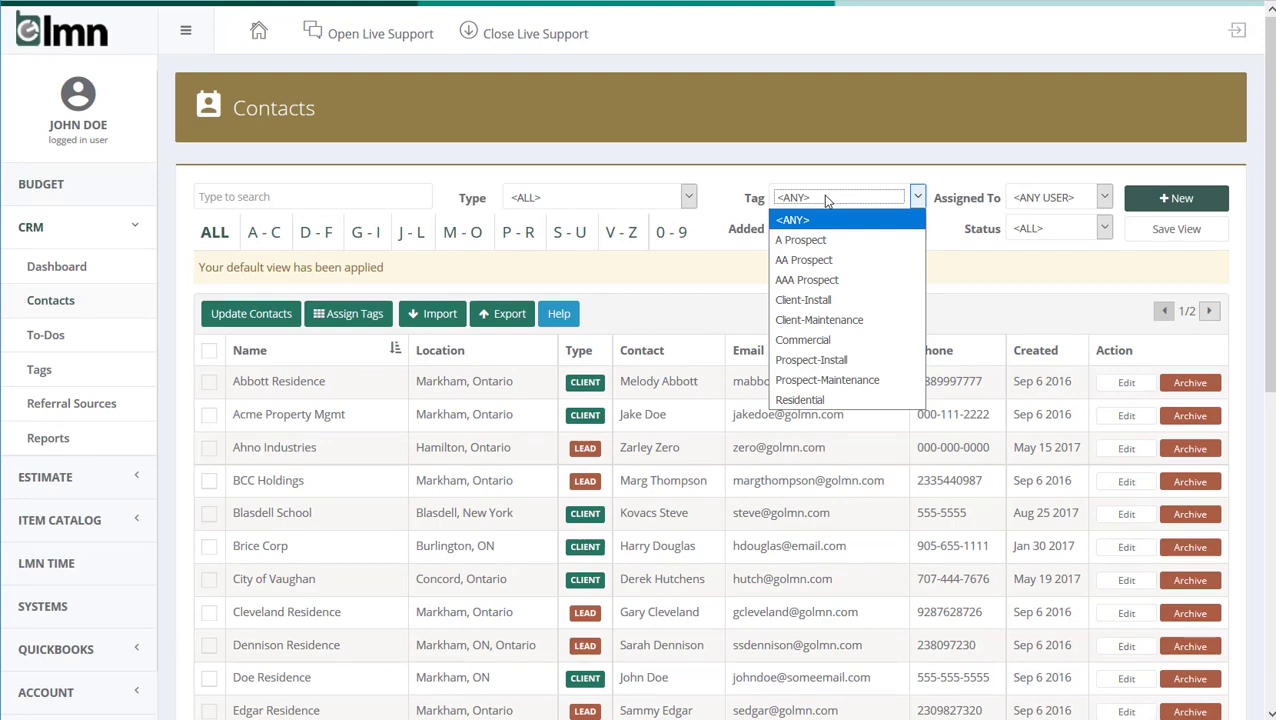
{"action": "left_click", "coordinate": [806, 281]}
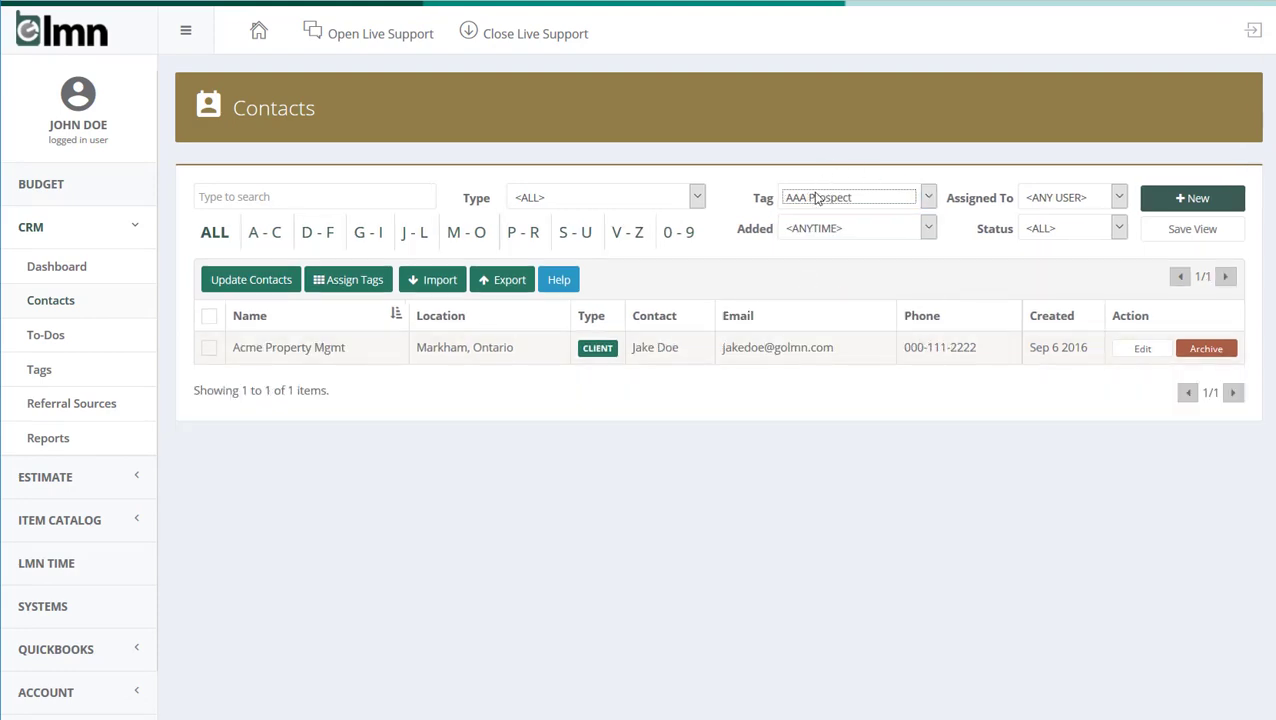
Start a contact export to Excel limited to the Prospect-Maintenance and Residential tags, and cancel the download of Leads.xlsx
{"action": "left_click", "coordinate": [502, 279]}
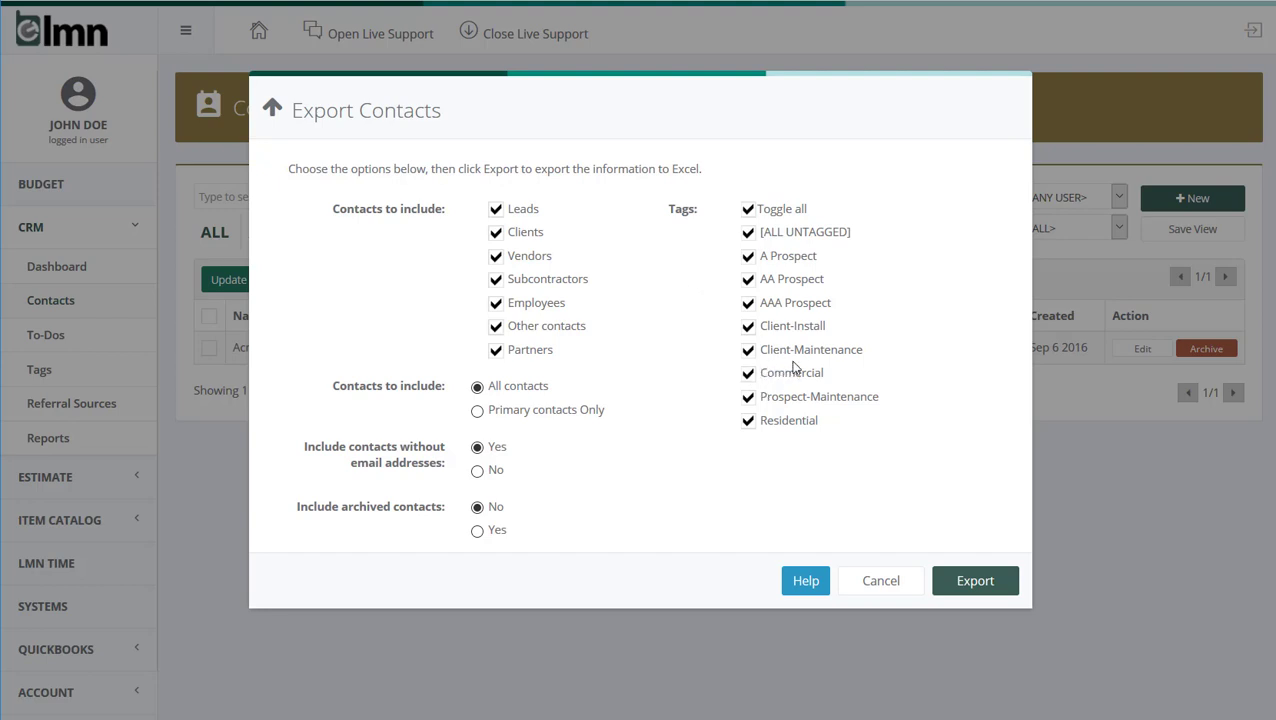
{"action": "left_click", "coordinate": [748, 373]}
{"action": "left_click", "coordinate": [748, 349]}
{"action": "left_click", "coordinate": [748, 328]}
{"action": "left_click", "coordinate": [748, 303]}
{"action": "left_click", "coordinate": [748, 209]}
{"action": "left_click", "coordinate": [748, 397]}
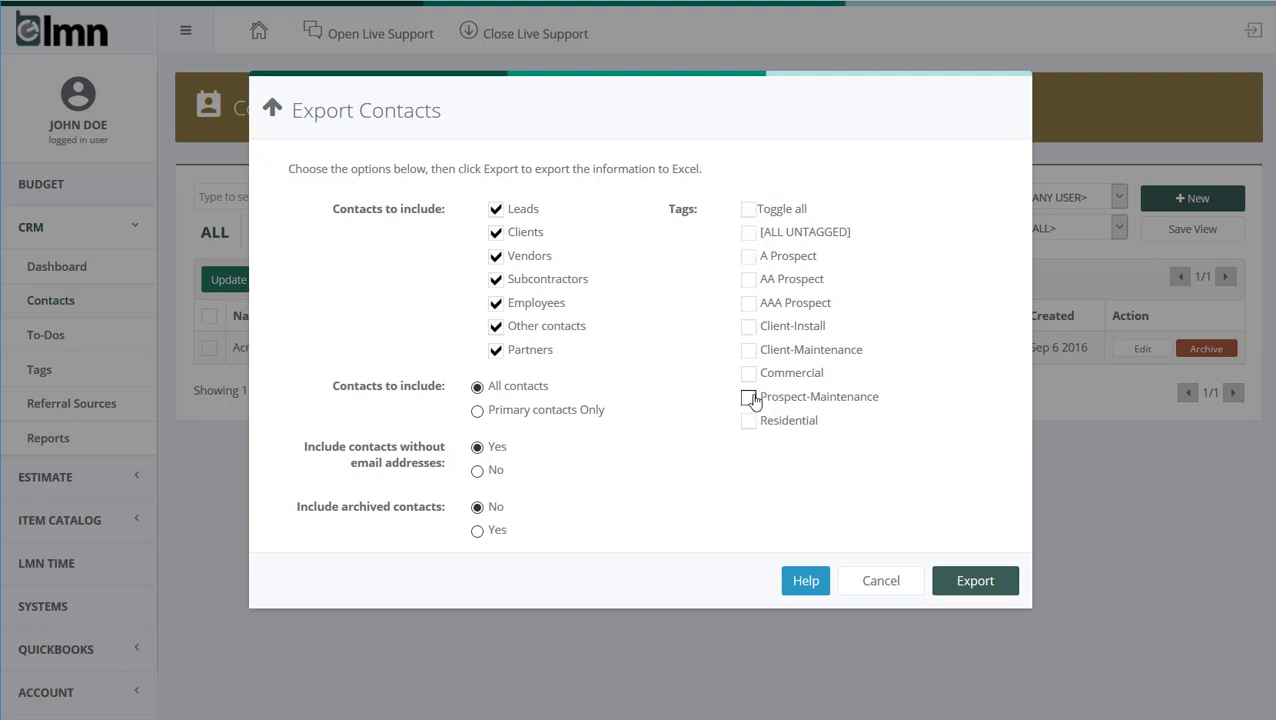
{"action": "left_click", "coordinate": [748, 421]}
{"action": "left_click", "coordinate": [996, 591]}
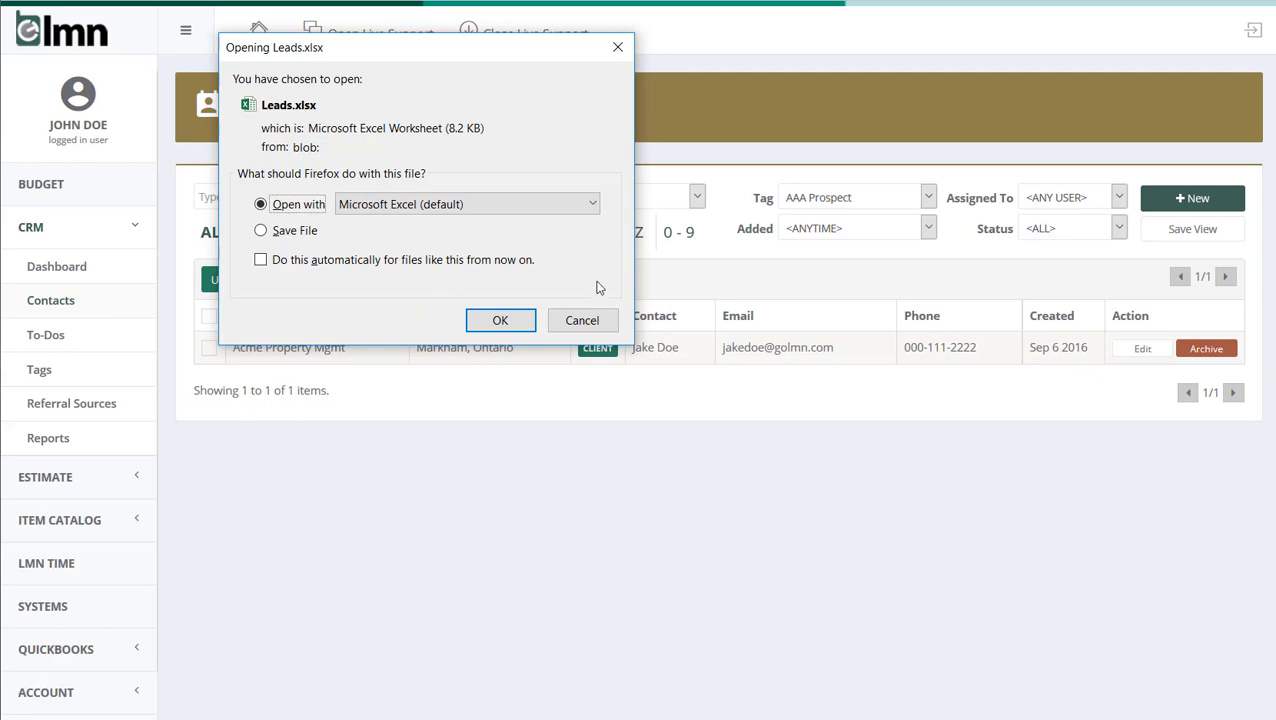
{"action": "left_click", "coordinate": [582, 321]}
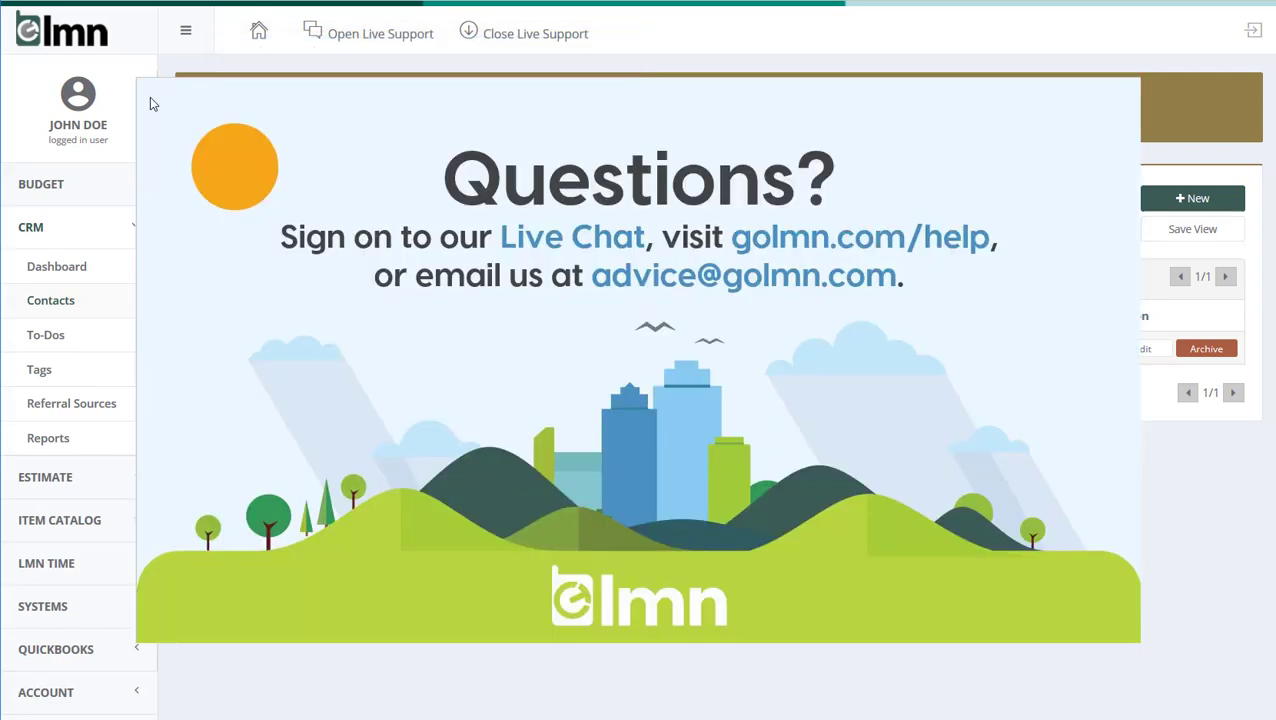